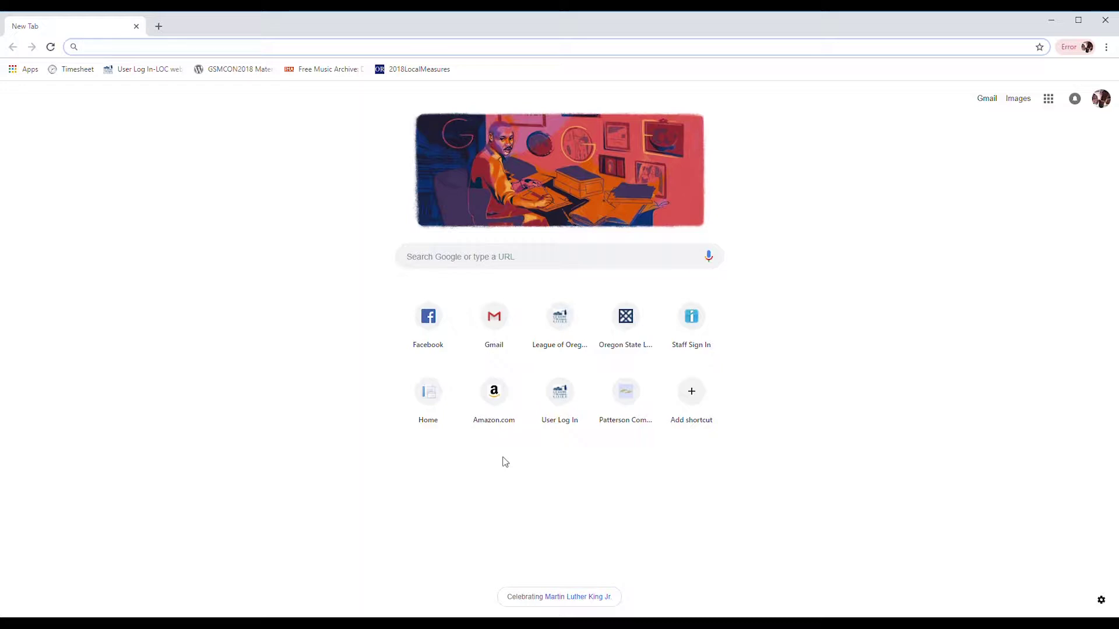
Step: Go to mycm3.com and open the CM3 bill tracking login page
type("www")
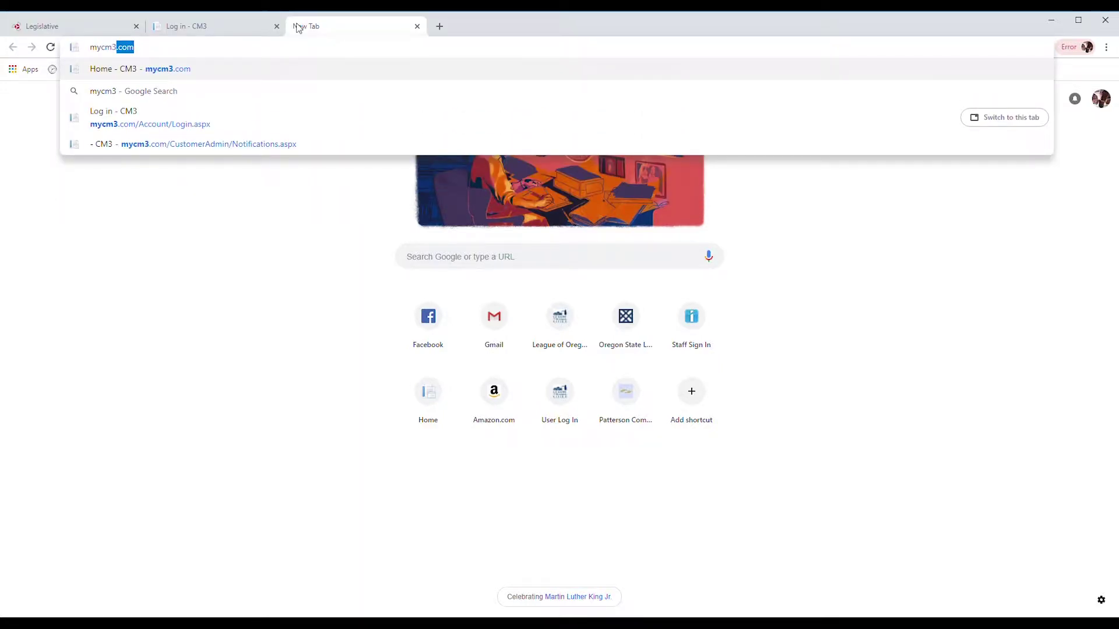
type(".com")
key("Return")
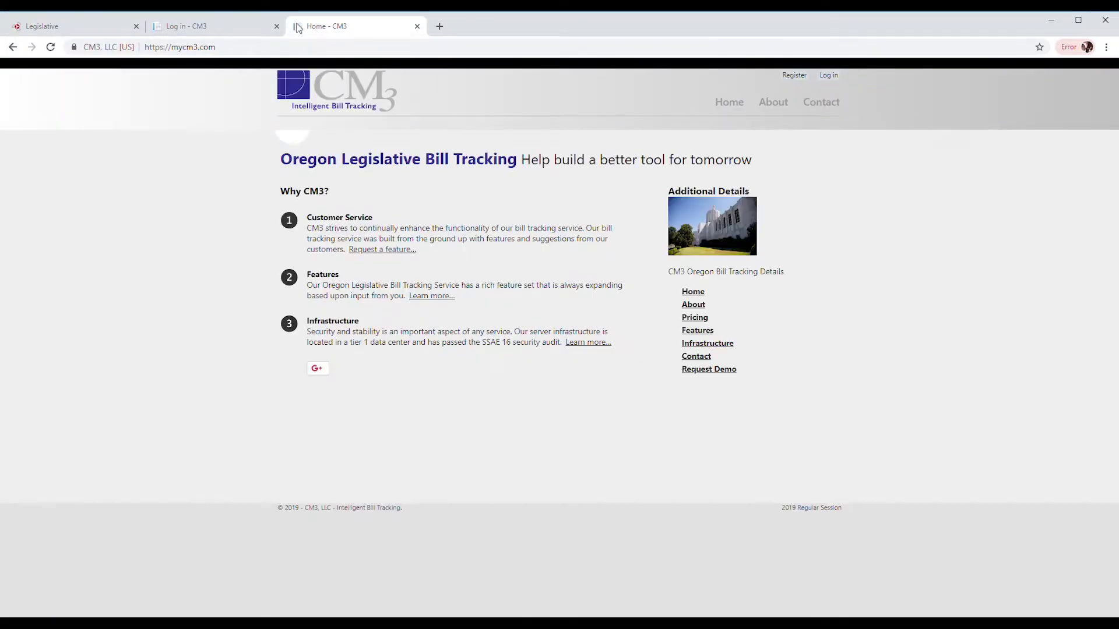
left_click(828, 75)
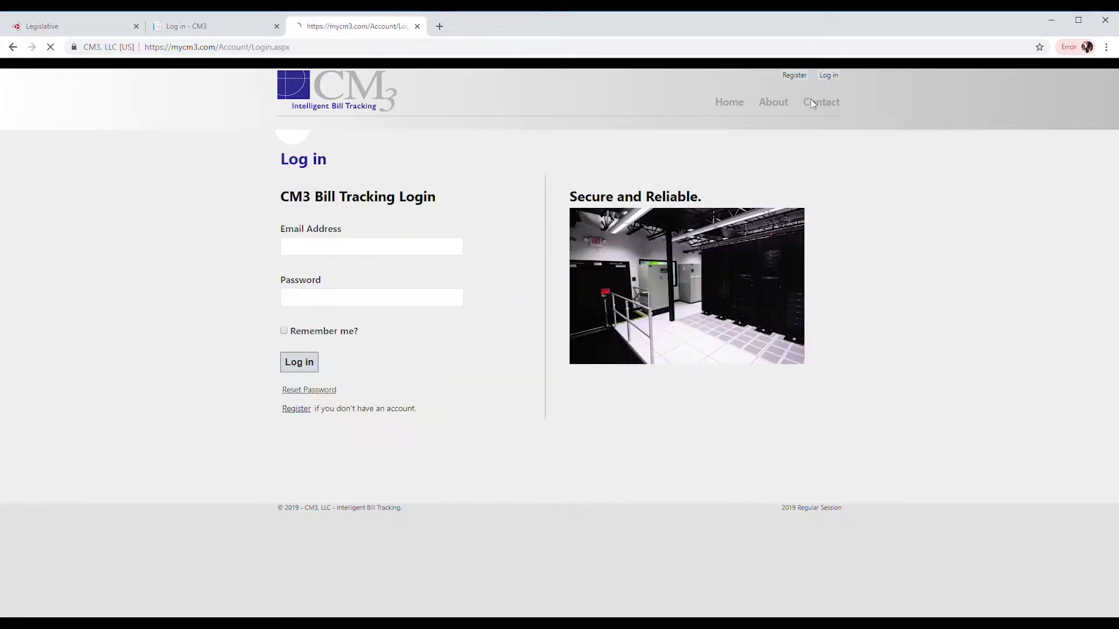
Step: Fill in the account's email address and password, and log in to CM3
left_click(438, 259)
left_click(347, 296)
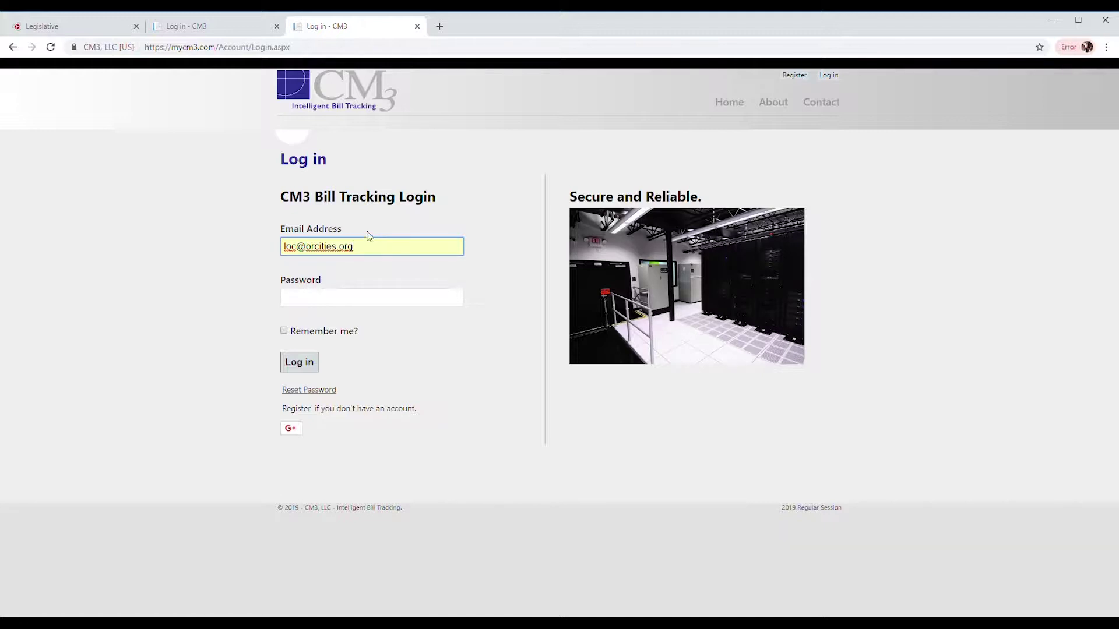
left_click_drag(370, 256, 266, 250)
left_click(347, 298)
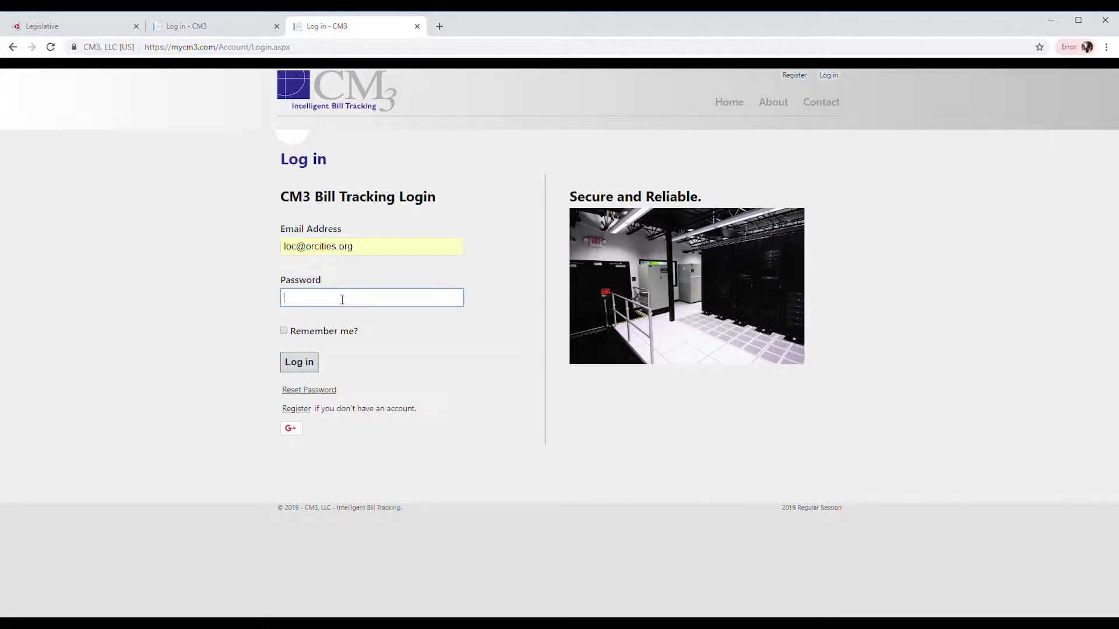
key("ctrl+v")
left_click(313, 366)
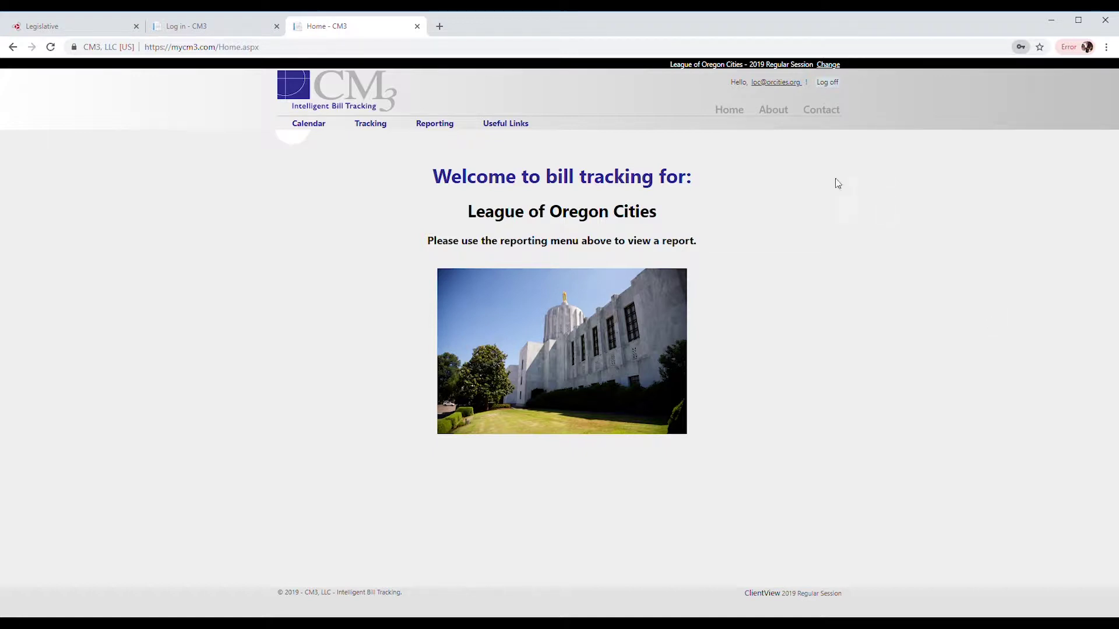
Step: Open the tracked-meetings calendar, set its end date to 1/25/2019, turn on Show Relating To, and preview the report
left_click(312, 135)
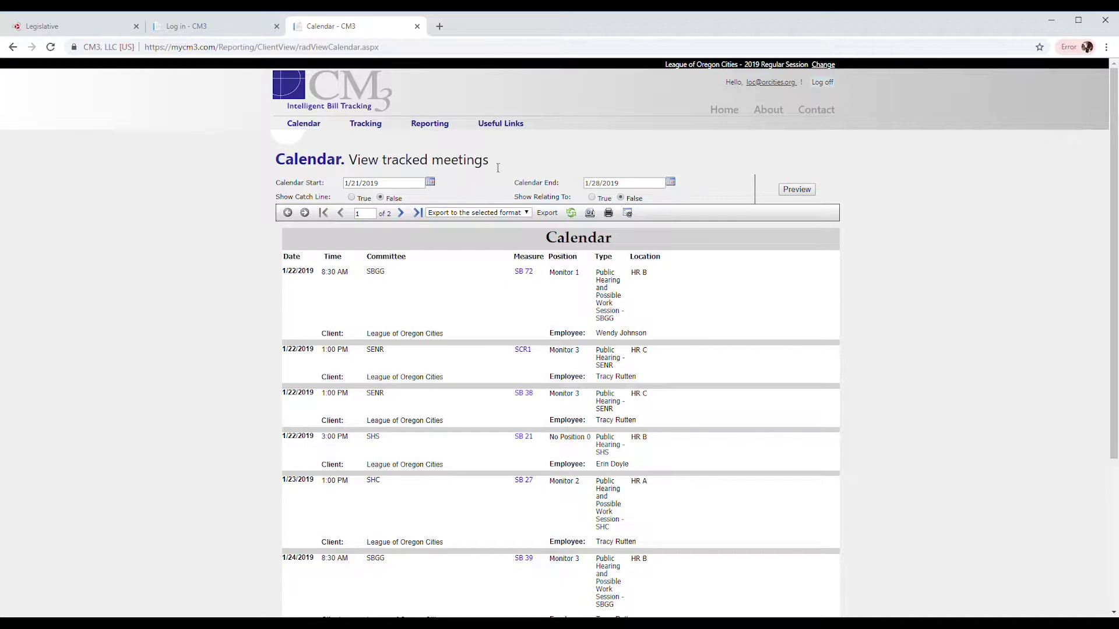
left_click(670, 182)
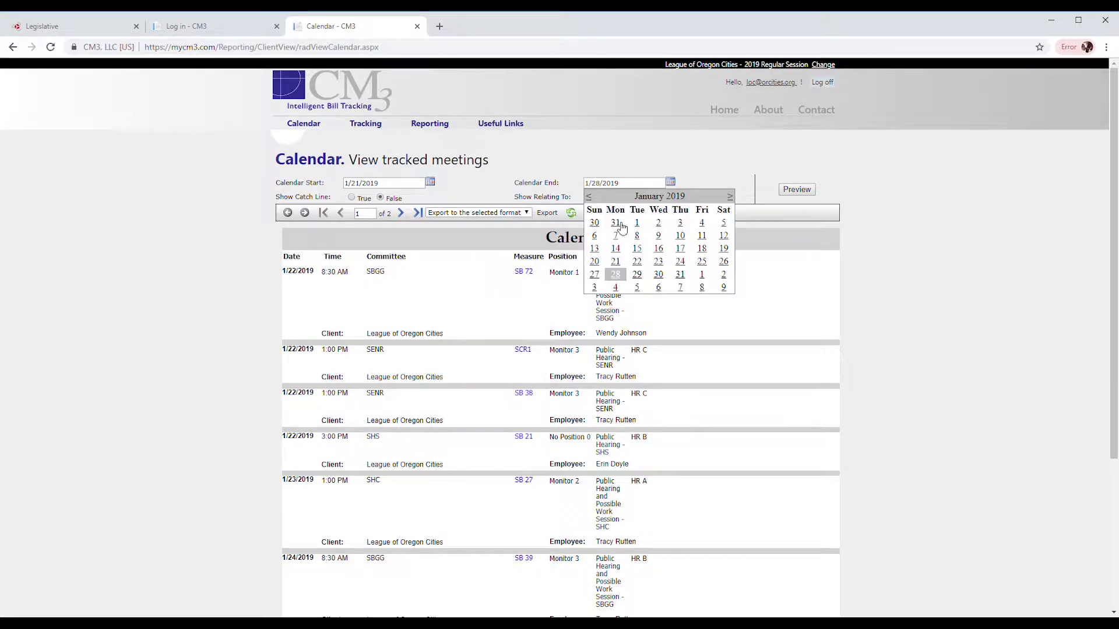
left_click(704, 262)
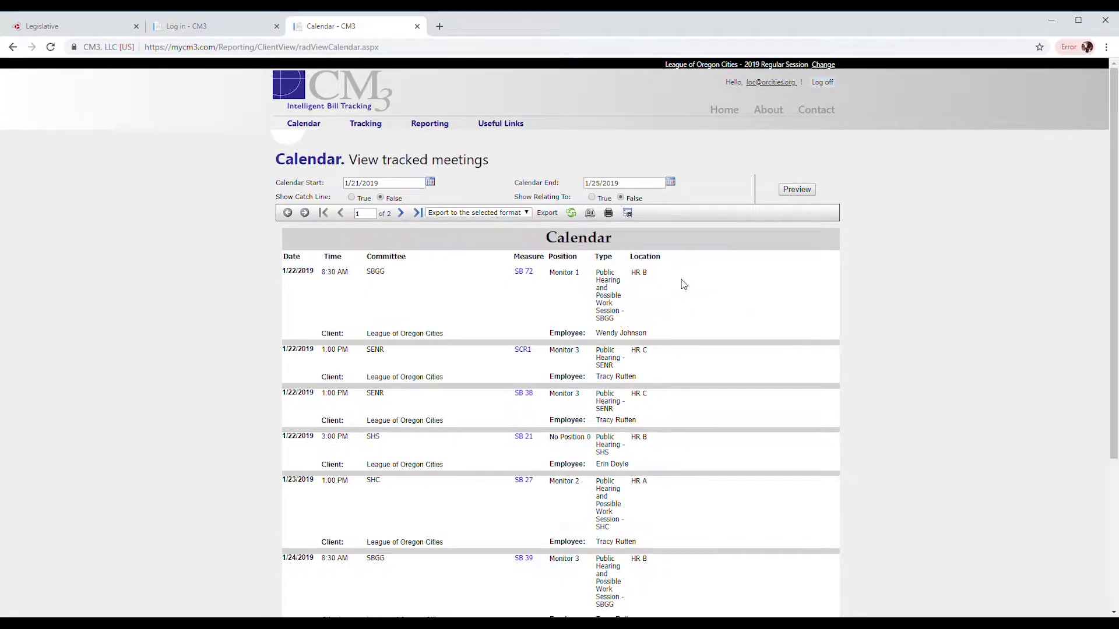
left_click(592, 197)
left_click(796, 190)
scroll(329, 395, "down", 2)
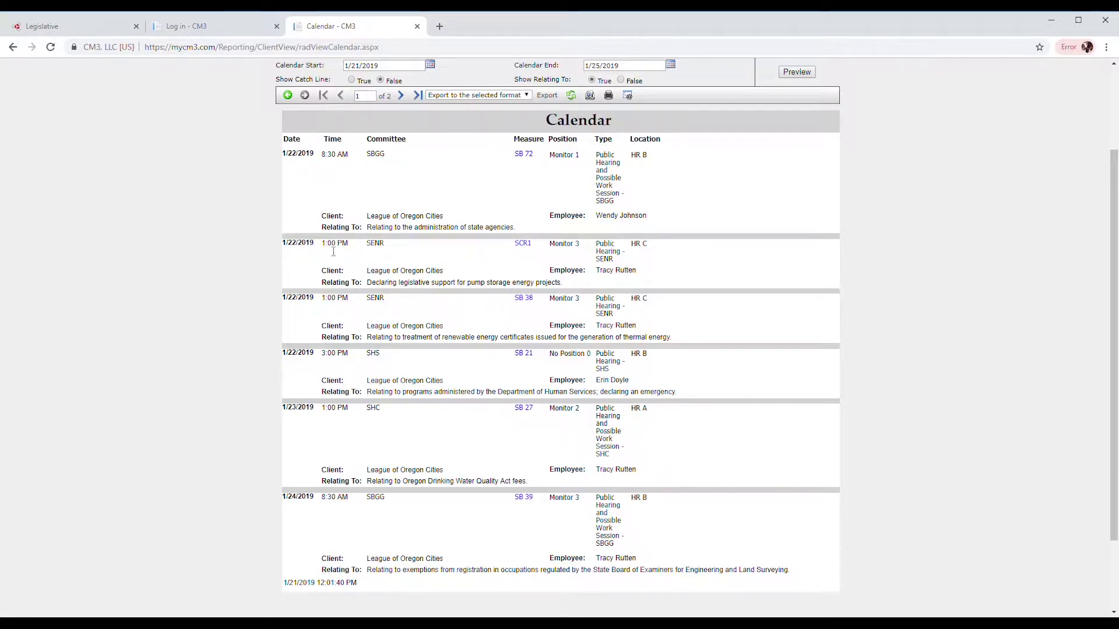
Step: Examine the SCR1 meeting entry's committee, assigned employee and hearing type in the calendar
mouse_move(376, 251)
left_mouse_down()
mouse_move(364, 254)
mouse_move(374, 246)
left_mouse_up()
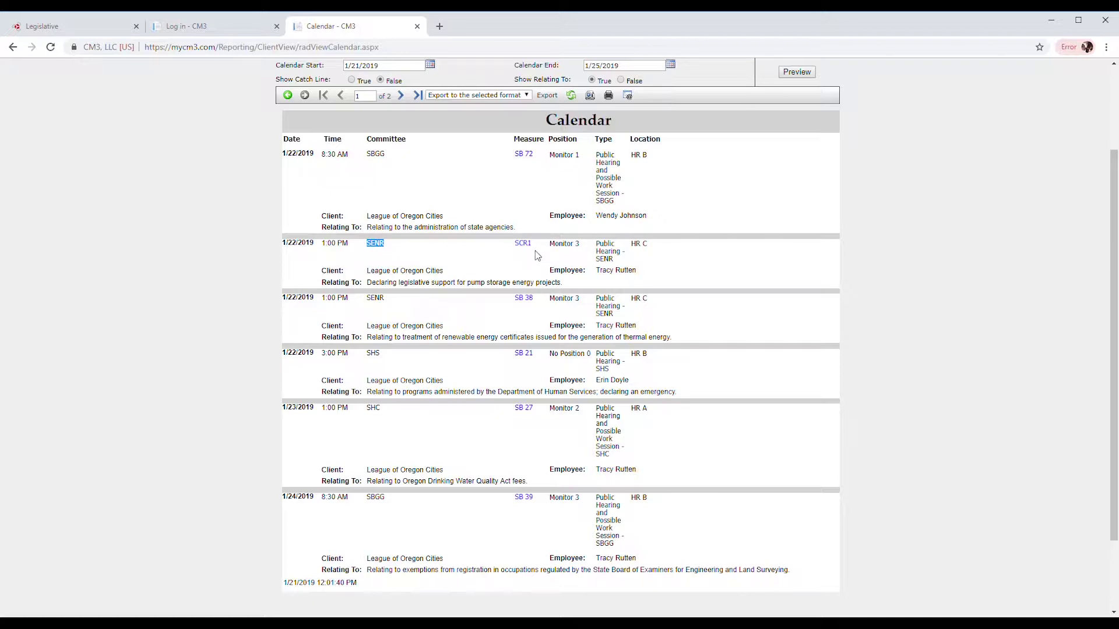
left_click(638, 272)
left_click_drag(639, 275, 608, 260)
left_click(607, 260)
Step: Choose Acrobat (PDF) file as the export format for the calendar report
scroll(695, 159, "up", 2)
scroll(542, 553, "down", 4)
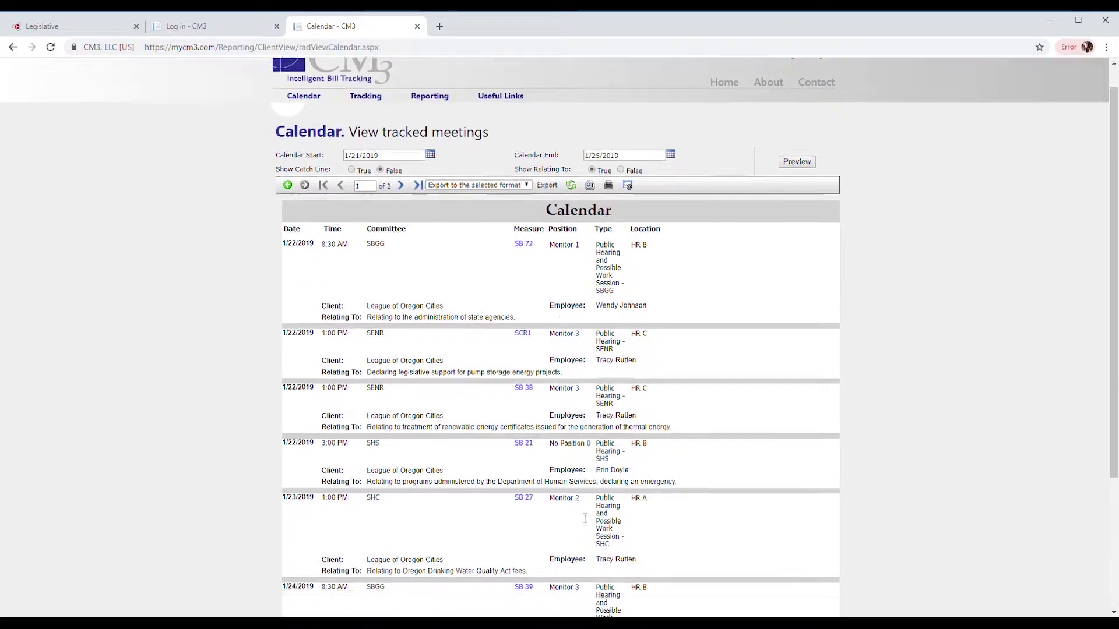
scroll(623, 513, "up", 3)
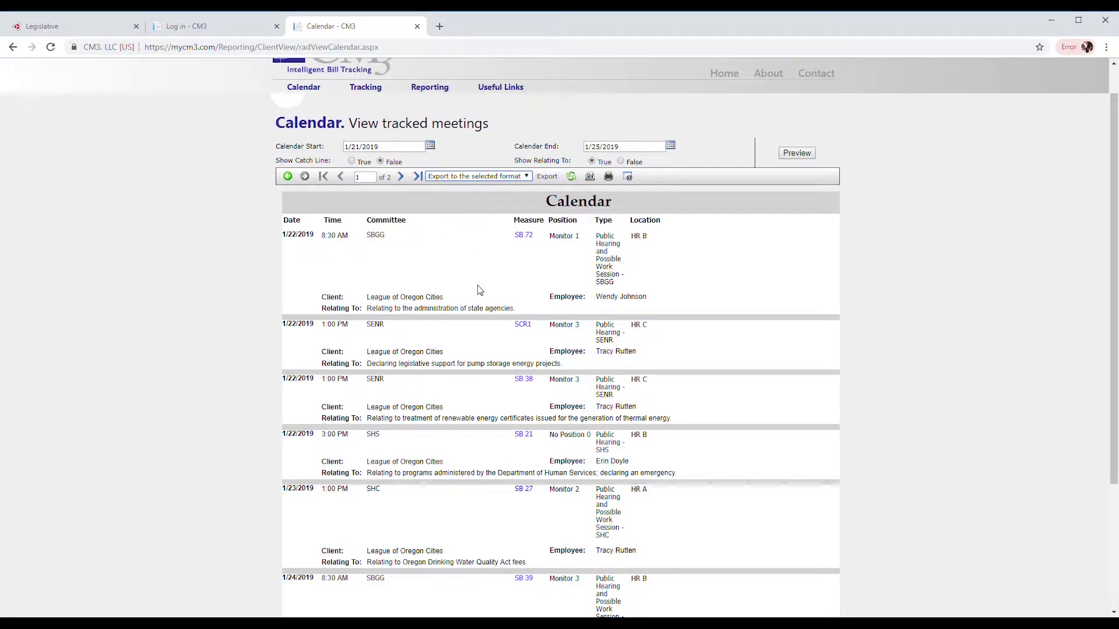
left_click(481, 219)
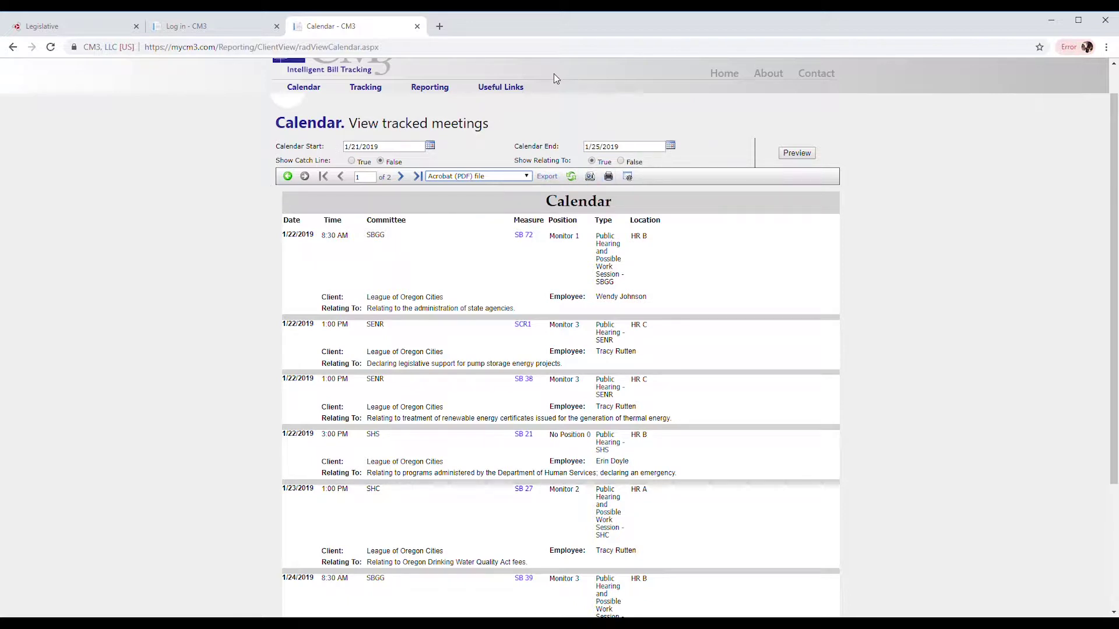
Step: Open Email Committees and list the members of the House Committee On Business and Labor
mouse_move(365, 87)
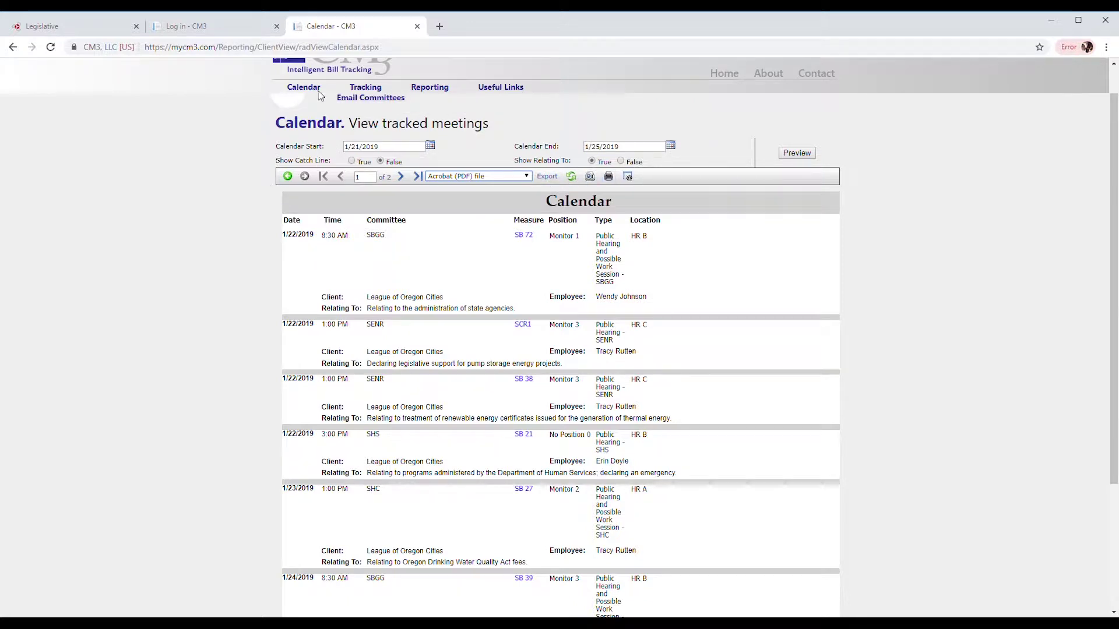
left_click(368, 99)
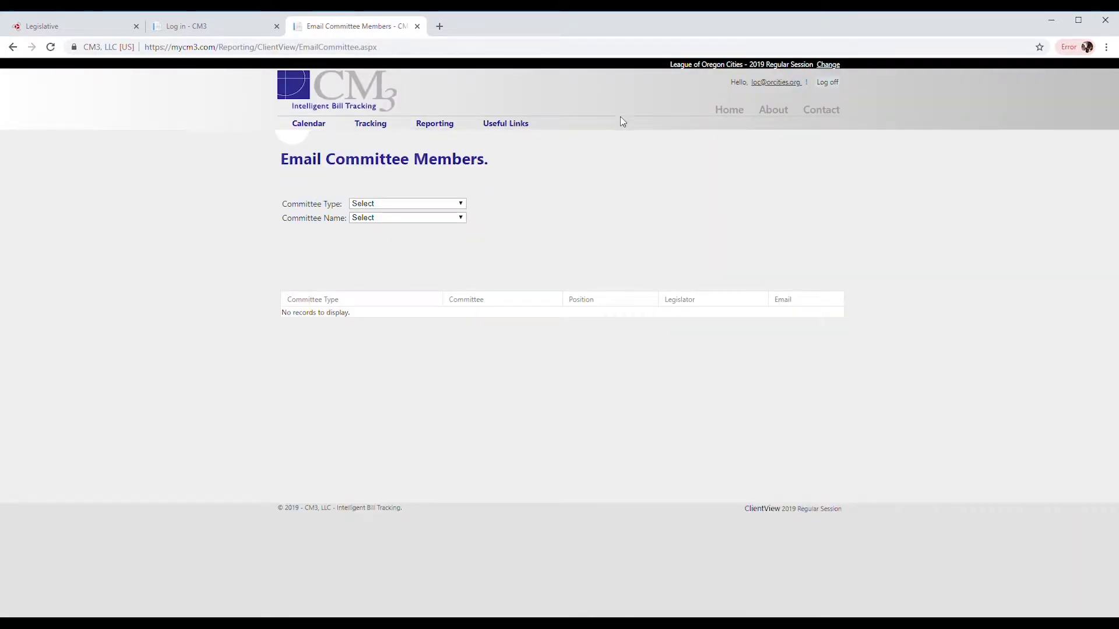
left_click(386, 205)
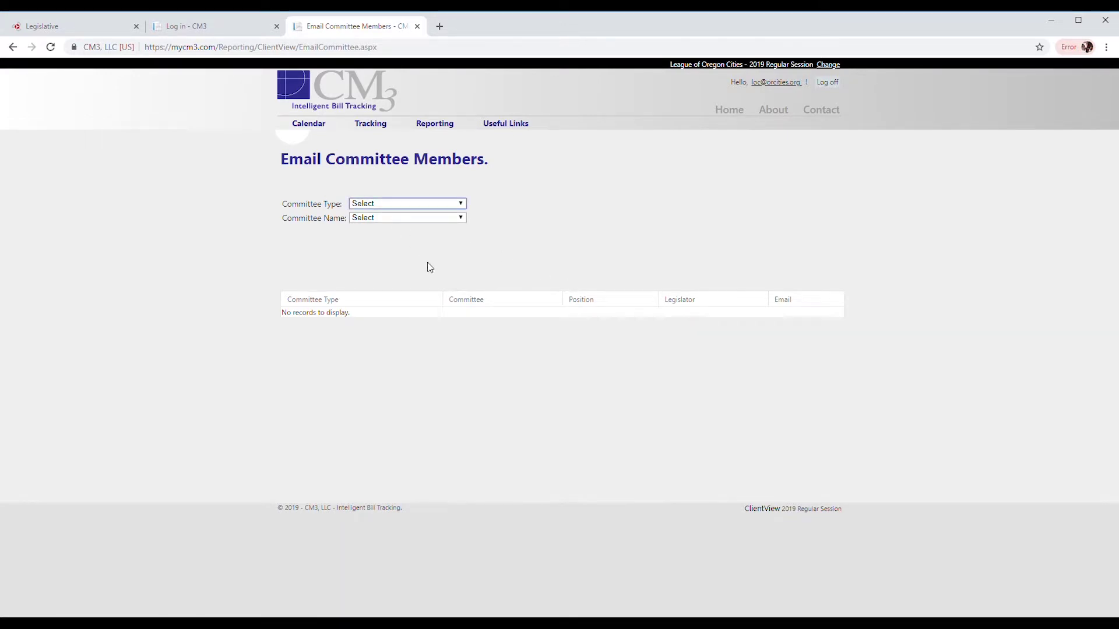
left_click(427, 264)
left_click(405, 221)
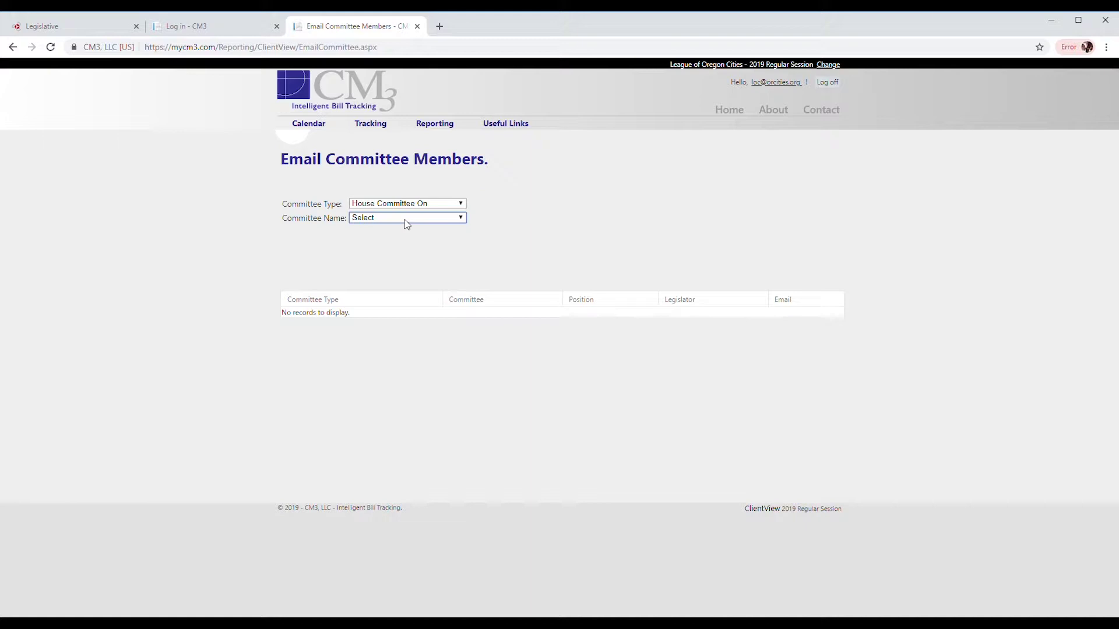
left_click(415, 267)
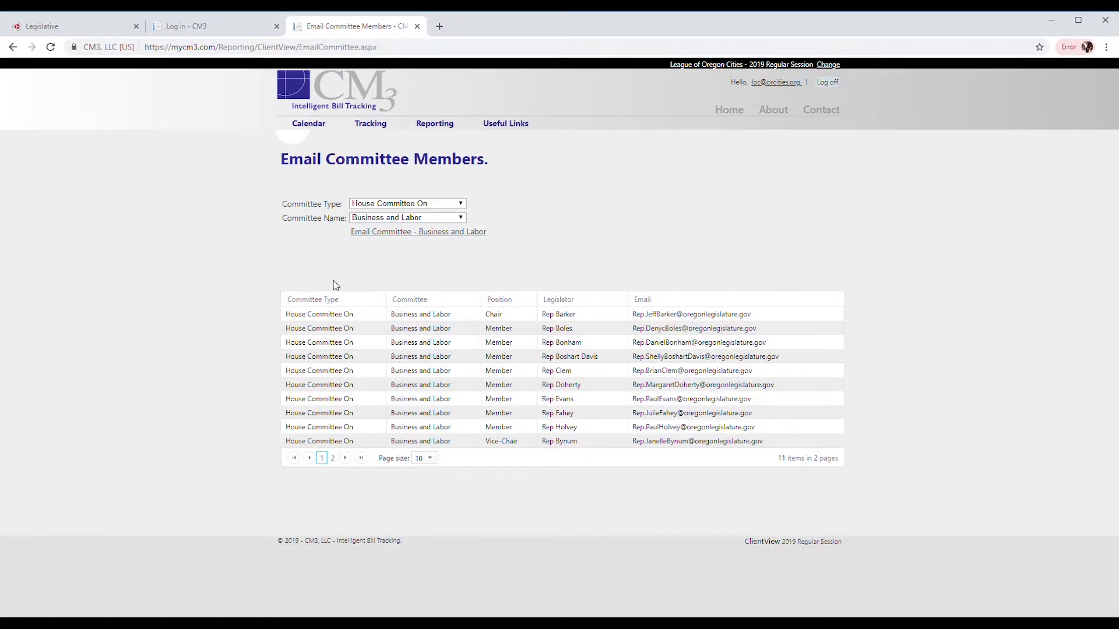
Step: Open an email to the Business and Labor committee and return to the member list
left_click(392, 233)
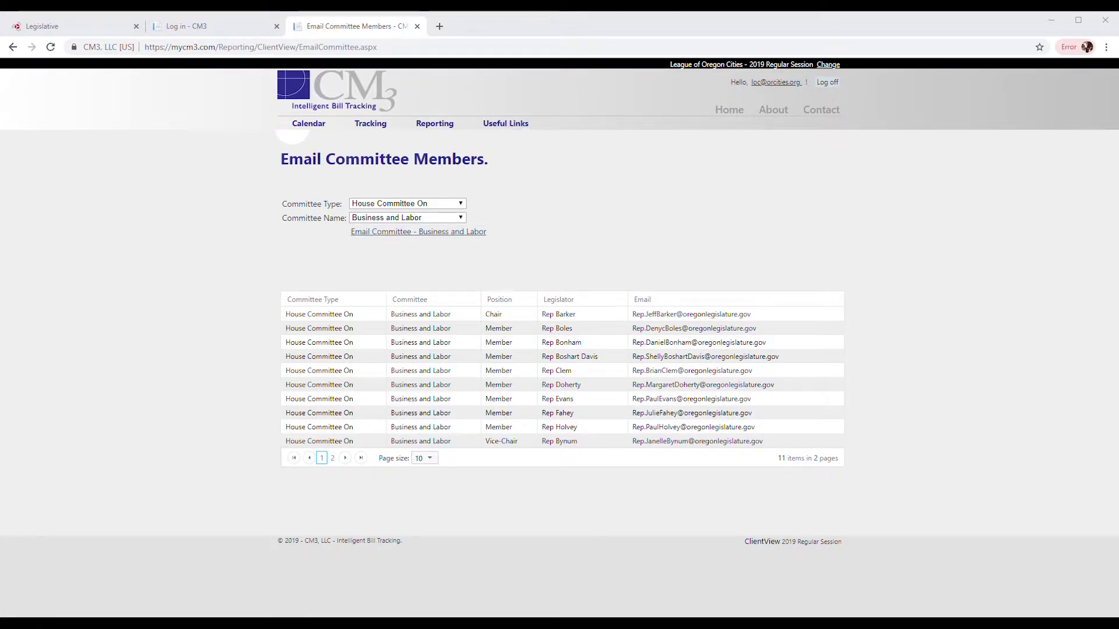
left_click(724, 353)
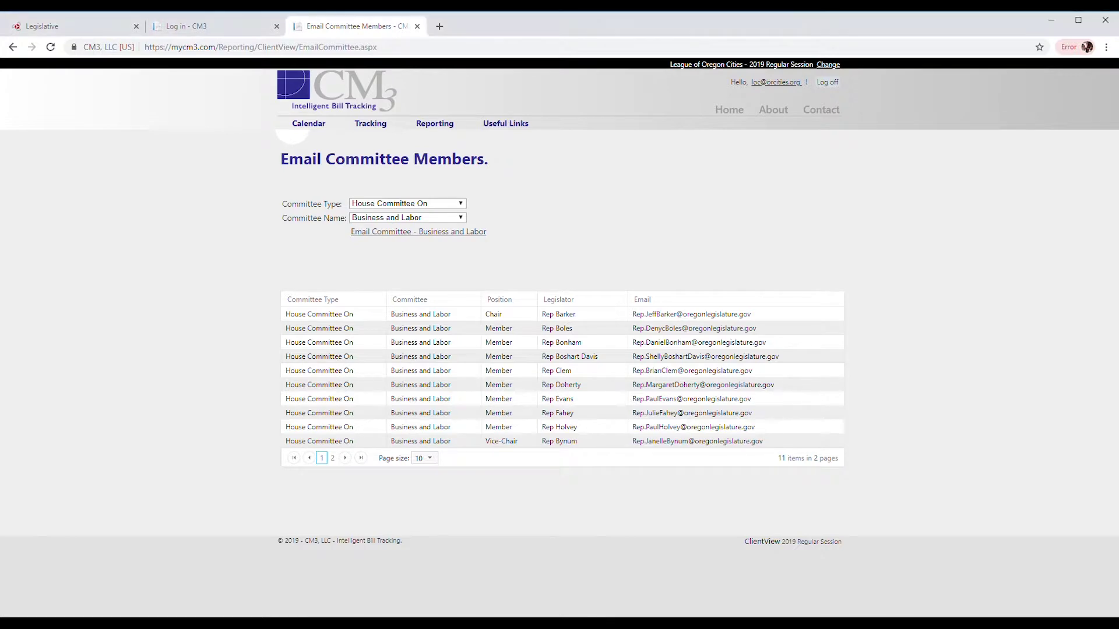
left_click(771, 434)
left_click_drag(759, 441, 730, 338)
left_click(731, 342)
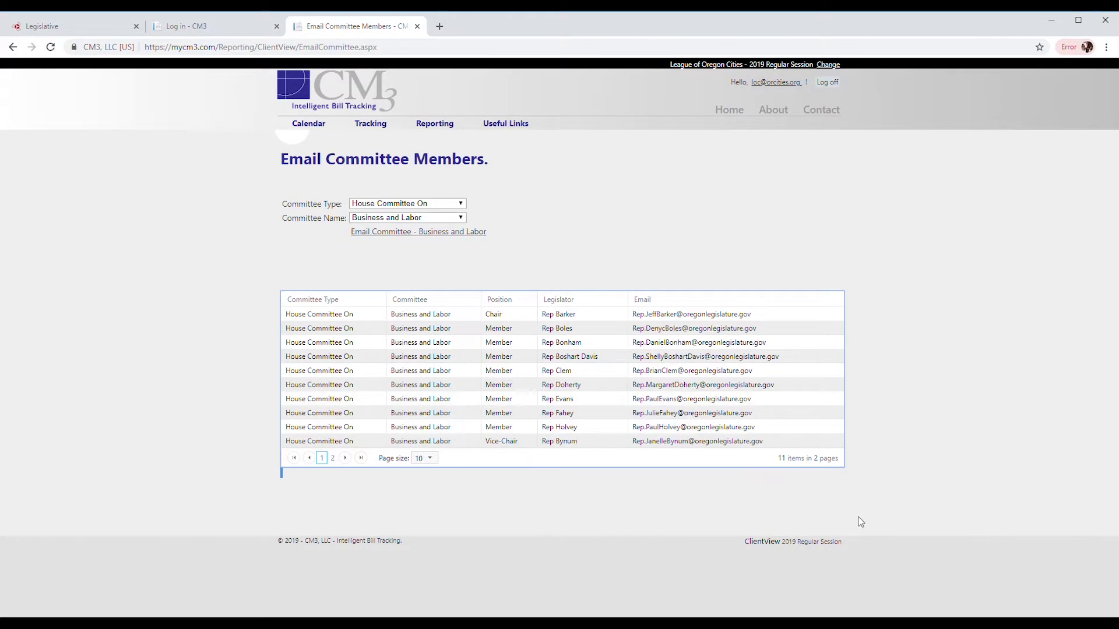
left_click(931, 465)
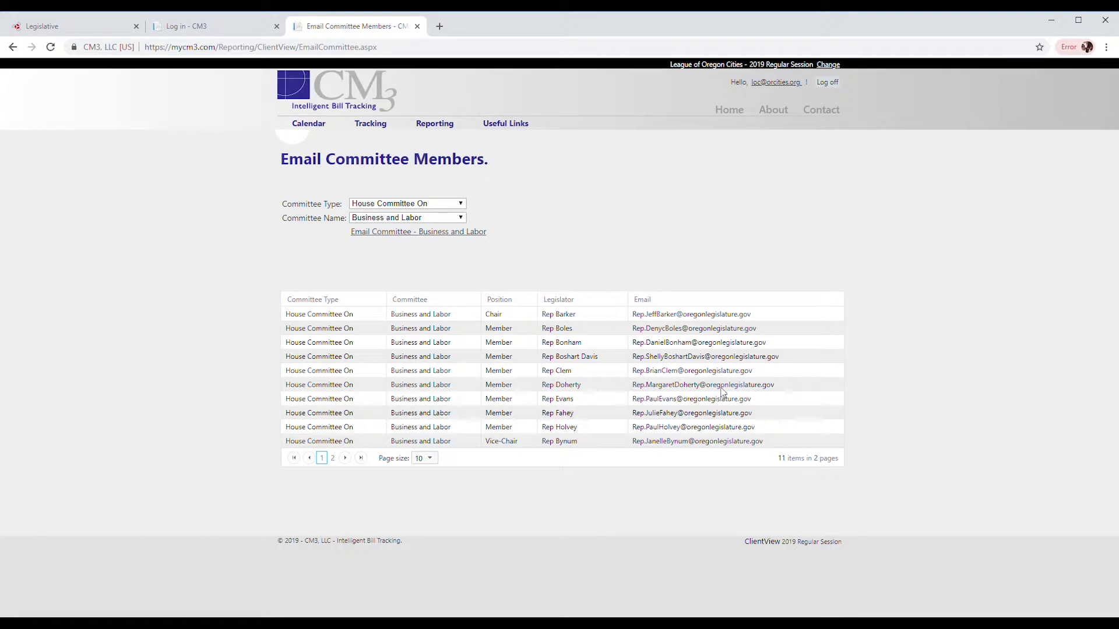
Step: Check the second page of committee members, return to the first page, and set the page size to 50
left_click(333, 458)
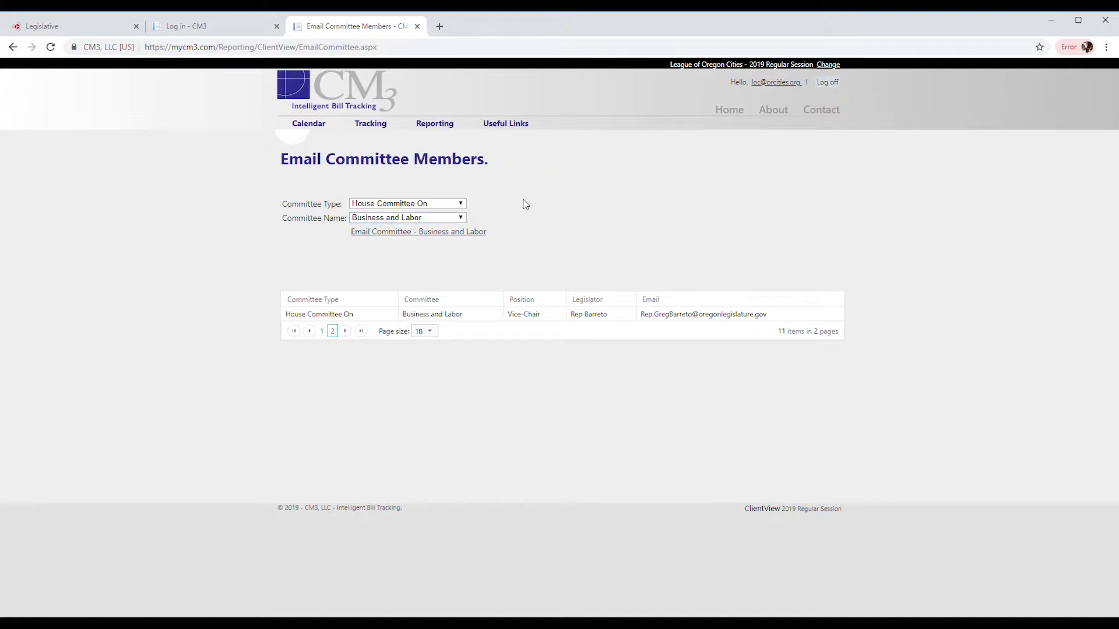
left_click(322, 332)
left_click(431, 458)
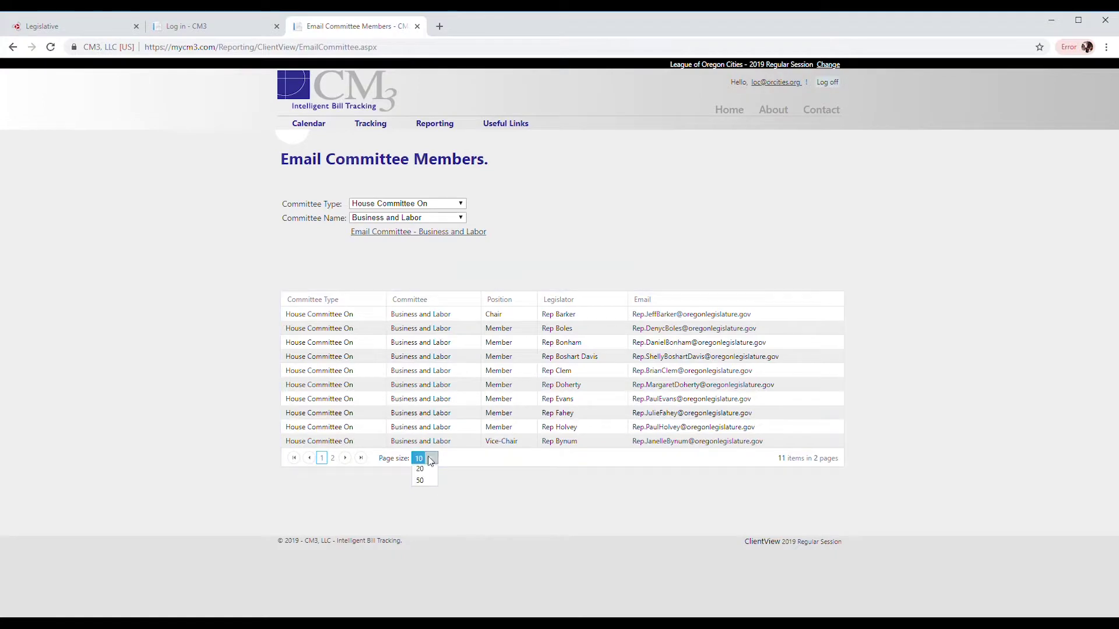
left_click(438, 482)
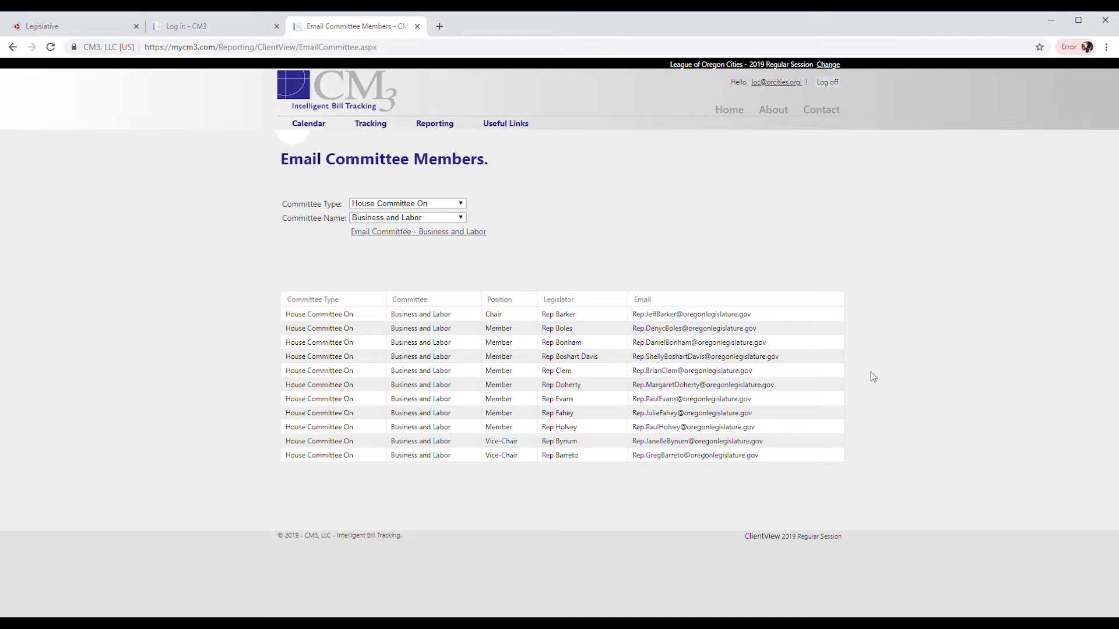
Step: Open the Bill Log report for the tracked measures
mouse_move(383, 130)
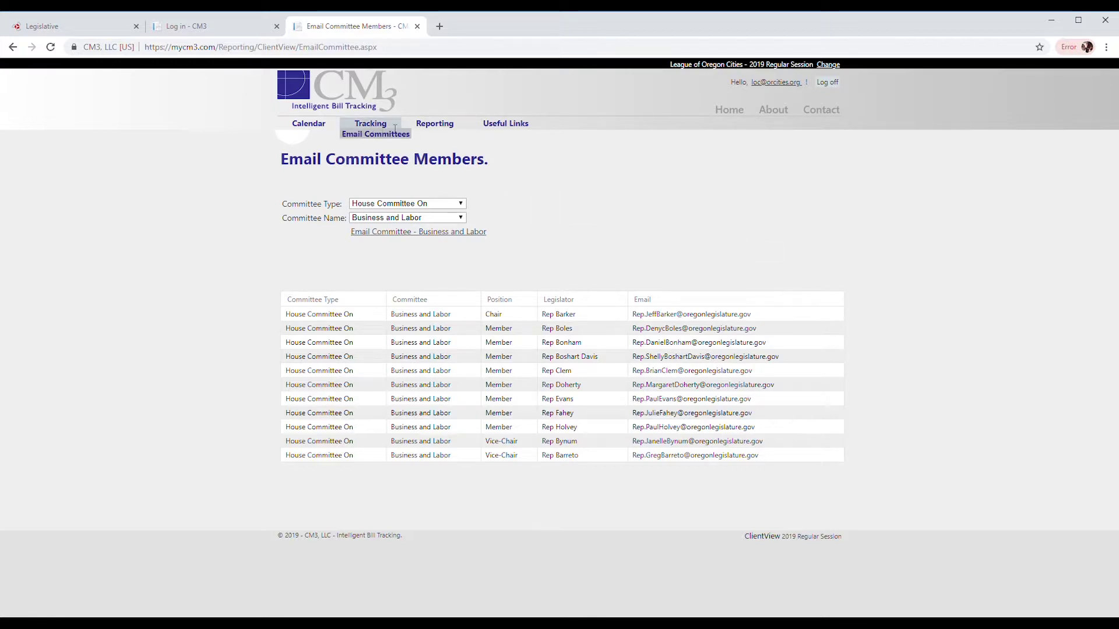
mouse_move(435, 131)
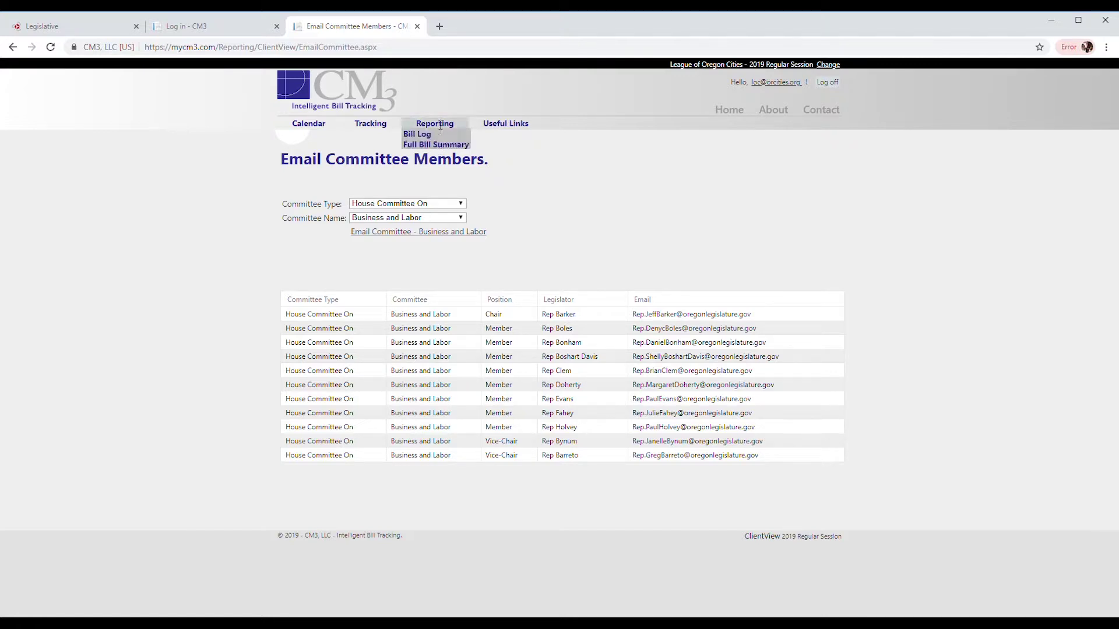
left_click(427, 136)
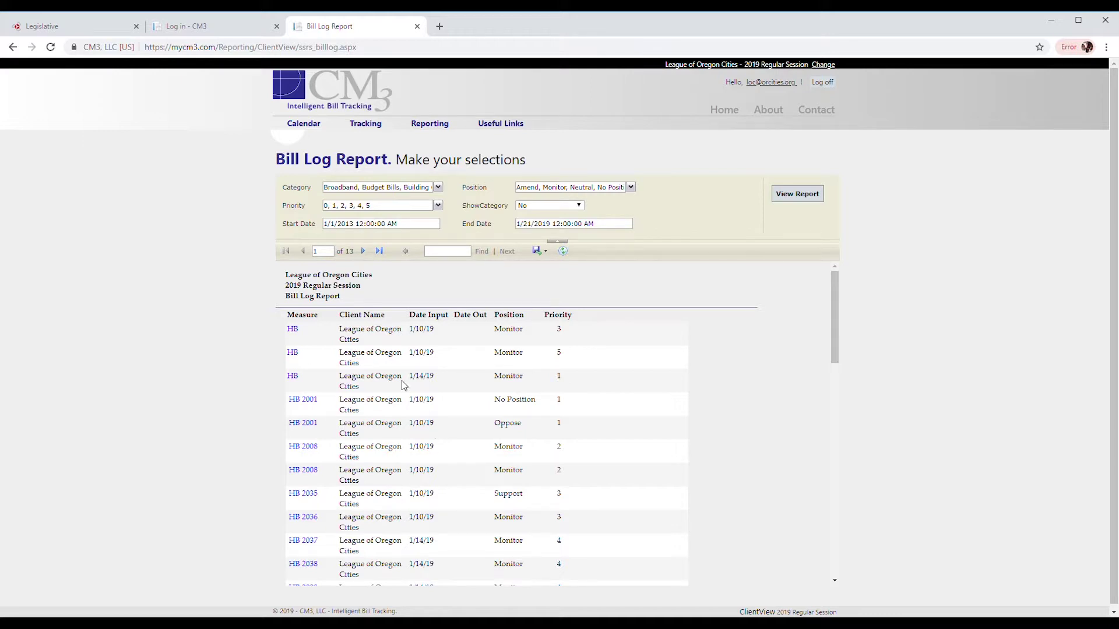
Step: Examine the measures in the Bill Log report, including the position and priority of the opposed HB 2001 entry
scroll(432, 378, "down", 2)
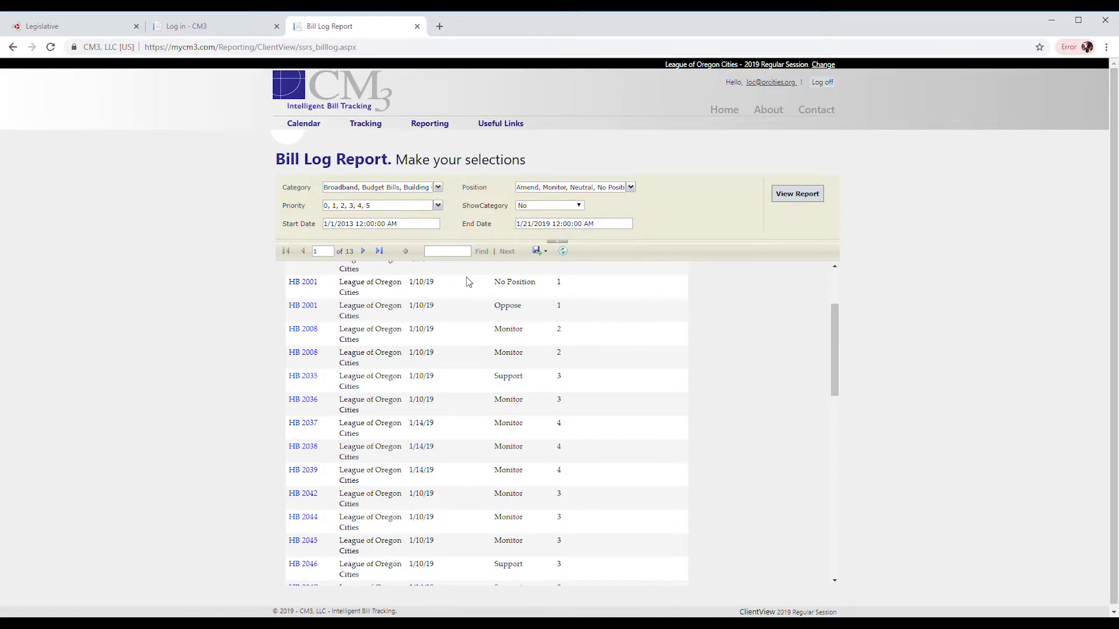
scroll(482, 344, "up", 3)
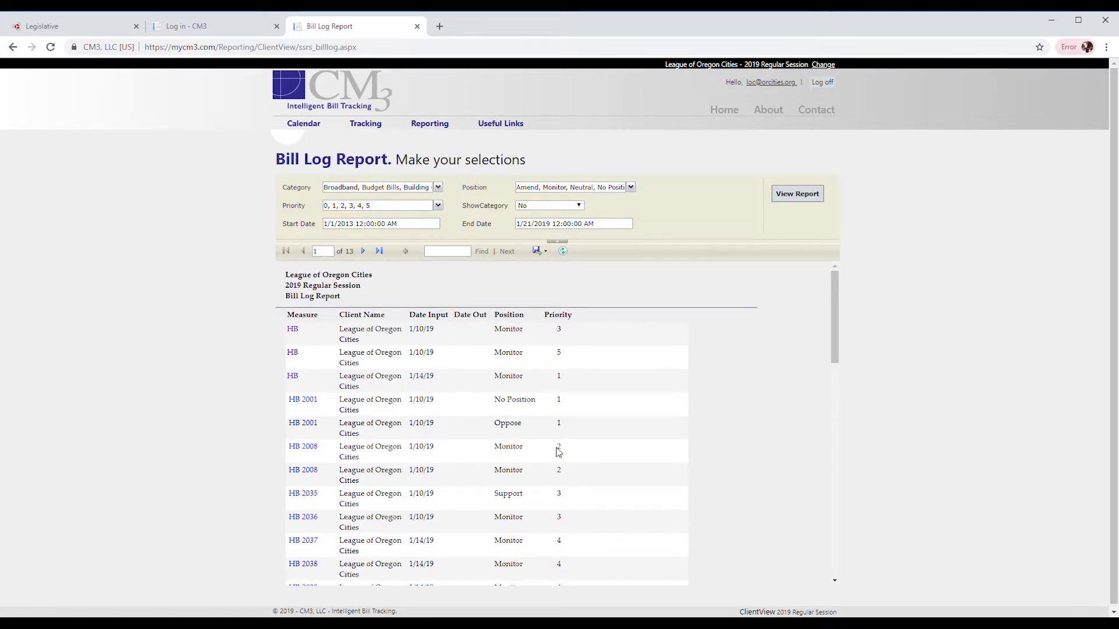
scroll(595, 356, "down", 3)
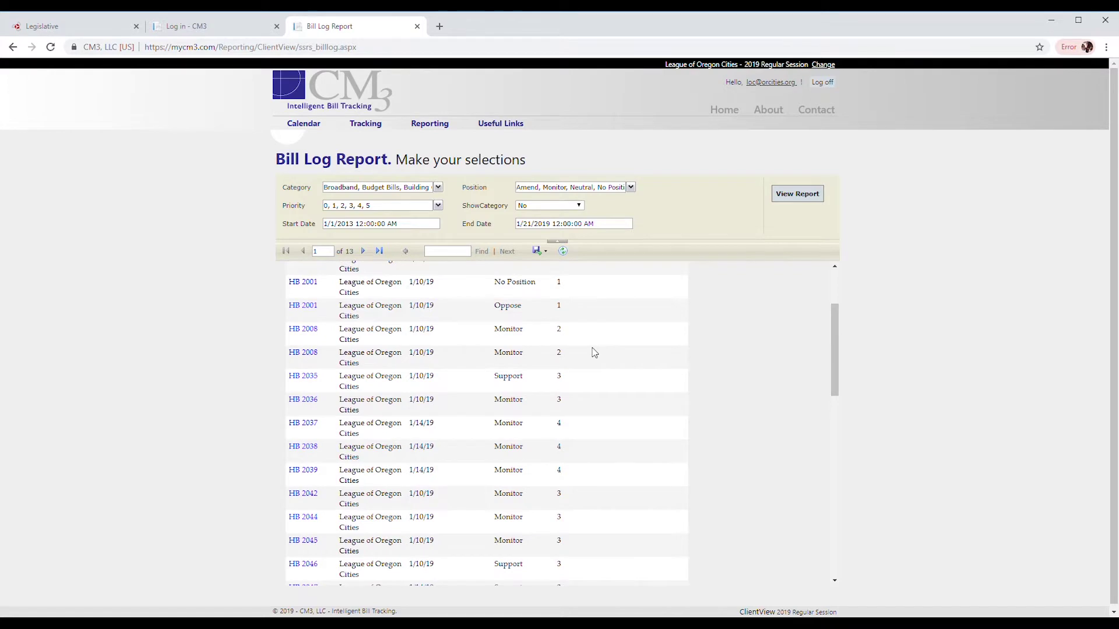
scroll(606, 378, "up", 3)
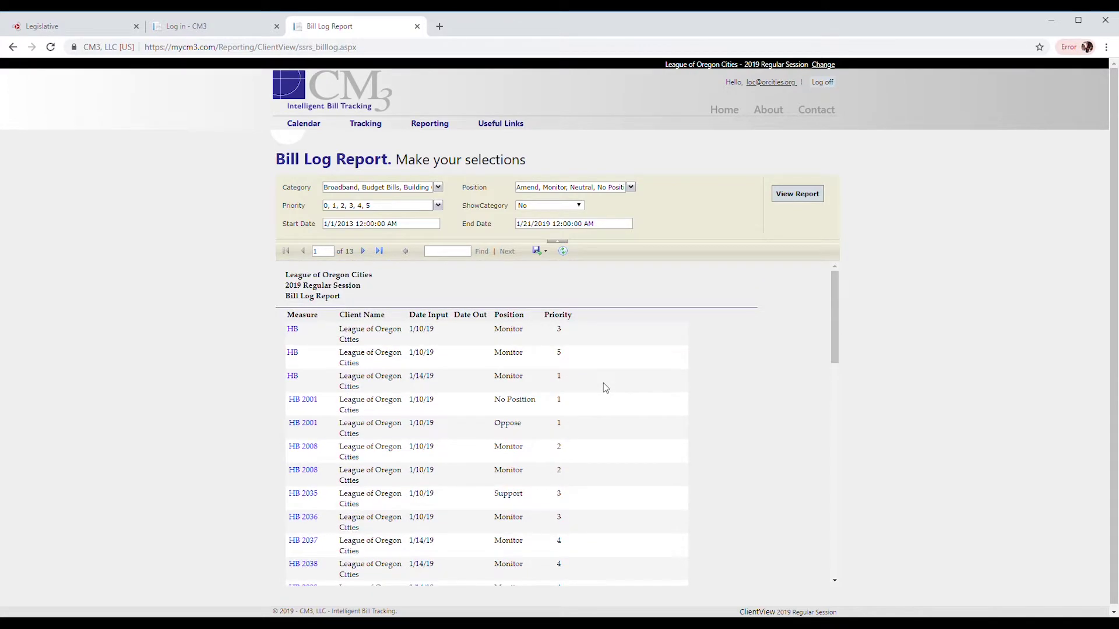
scroll(562, 419, "down", 2)
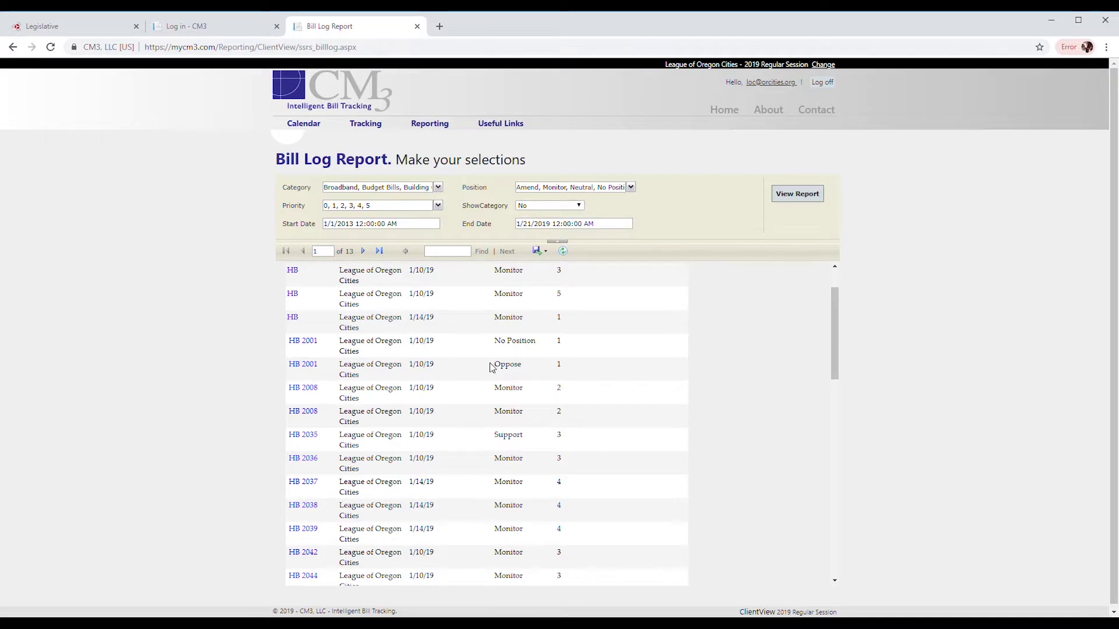
left_click_drag(491, 367, 563, 377)
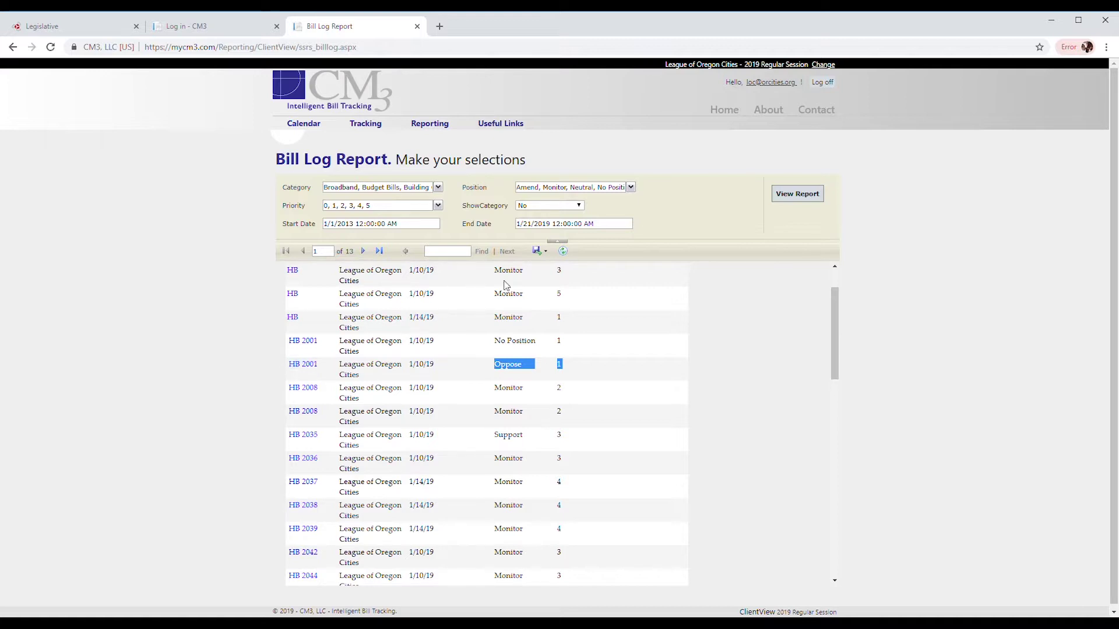
Step: Limit the Bill Log report to the Broadband category and run the report
scroll(597, 426, "down", 5)
scroll(596, 431, "down", 5)
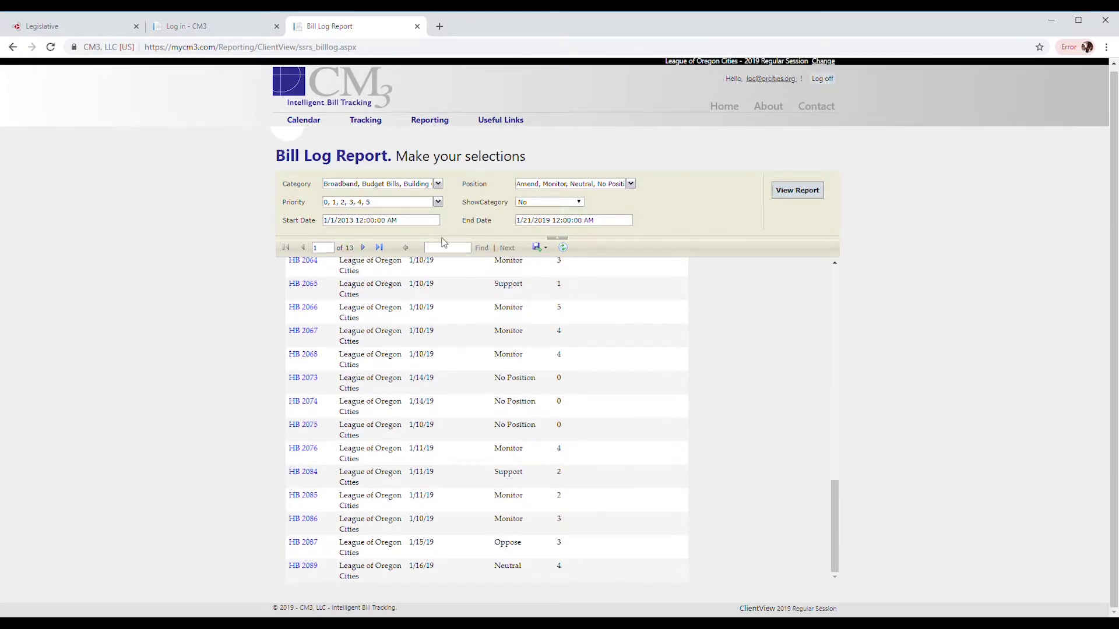
left_click(436, 188)
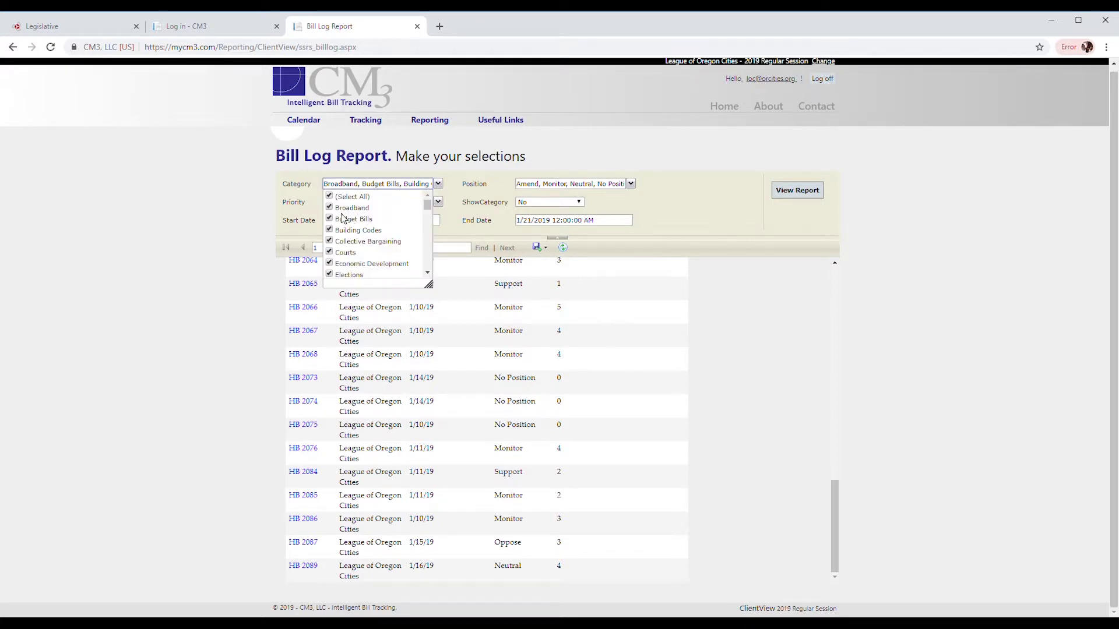
left_click(329, 208)
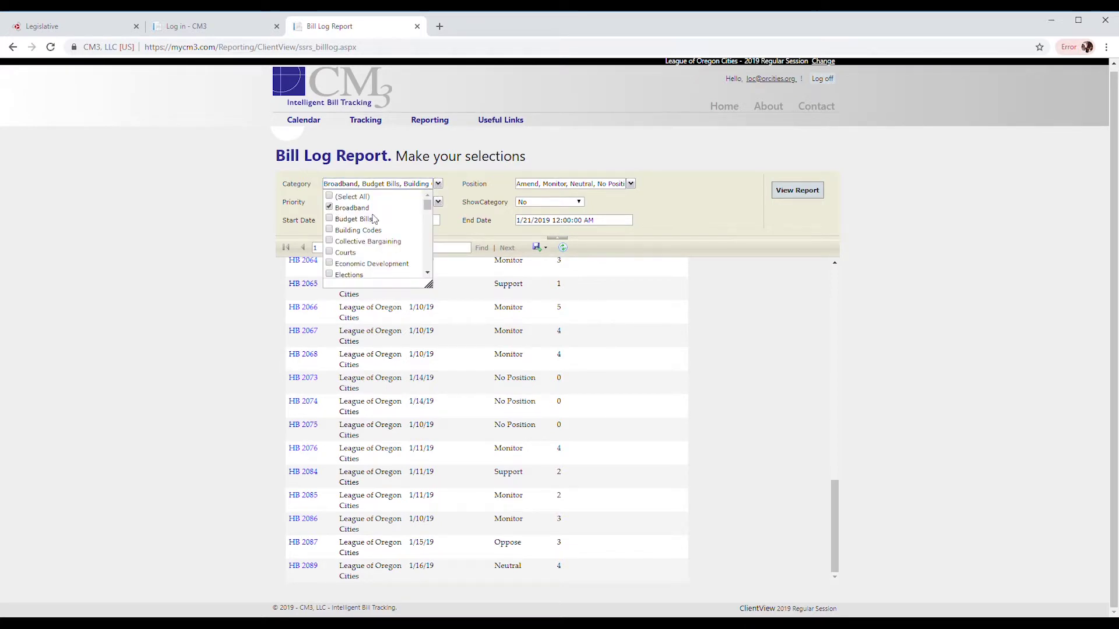
left_click(469, 187)
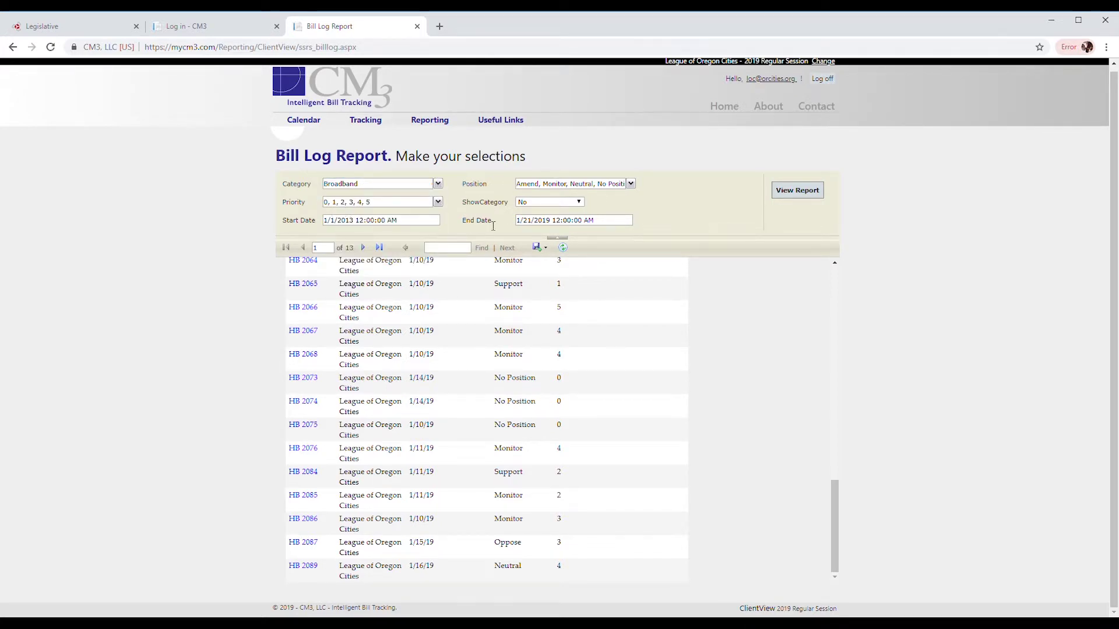
left_click(789, 198)
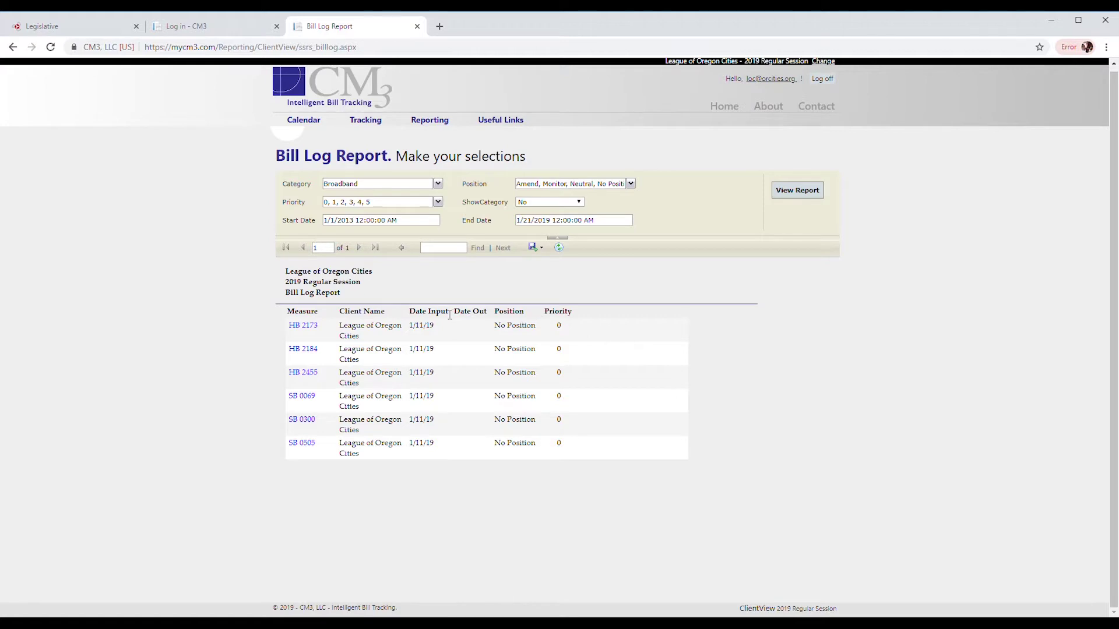
Step: Switch the Bill Log report's category from Broadband to Housing, rerun the report, and look through the listed housing measures
left_click(438, 184)
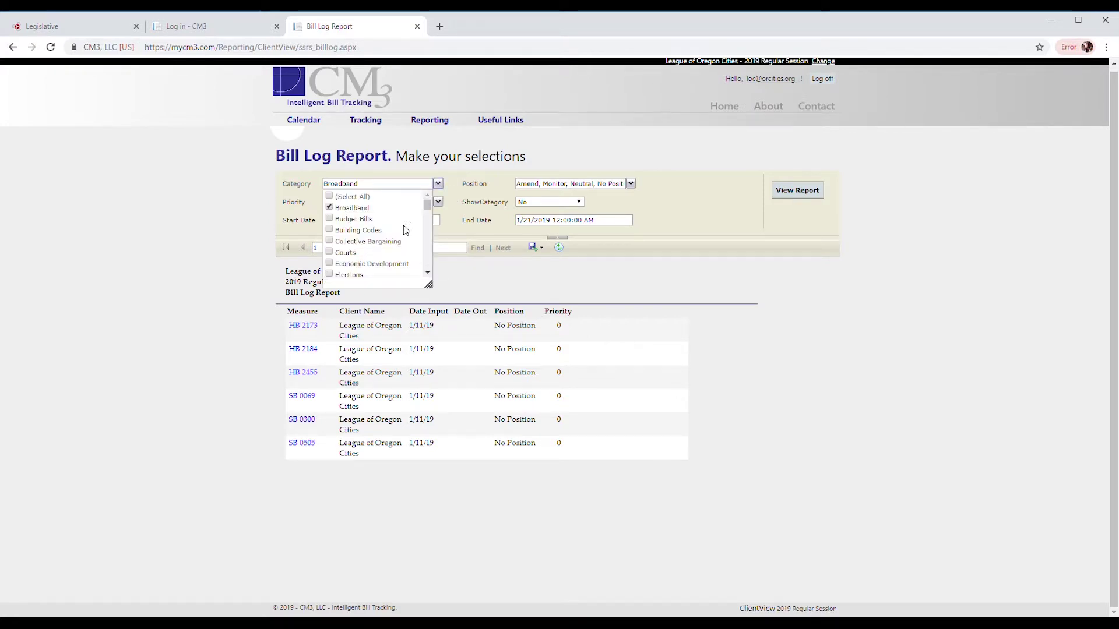
scroll(392, 233, "down", 3)
scroll(392, 233, "up", 3)
scroll(349, 242, "down", 5)
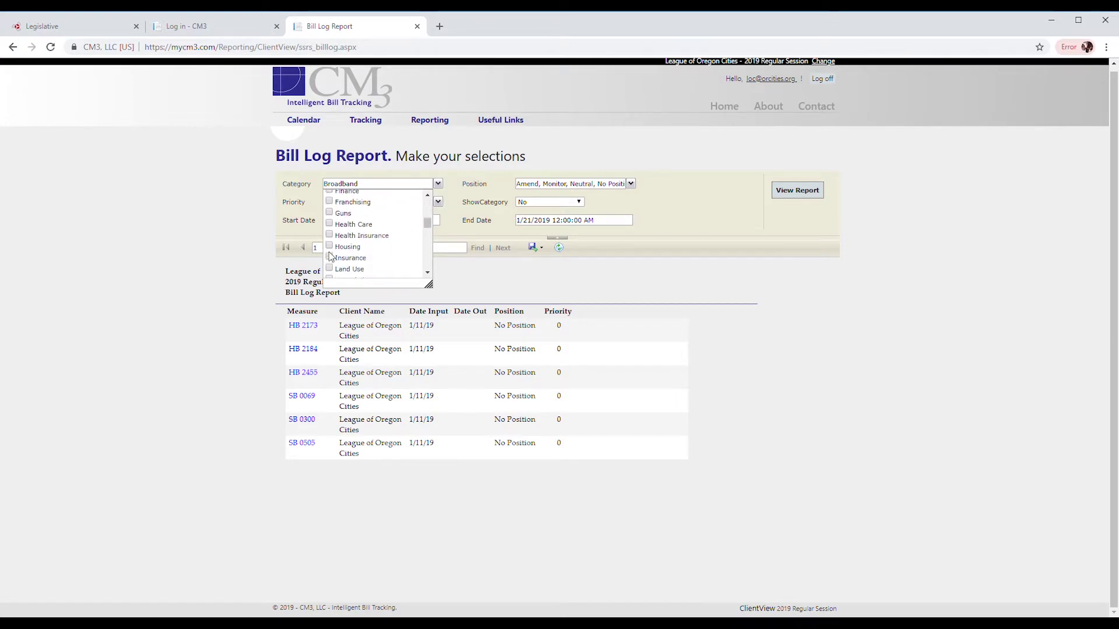
left_click(329, 245)
left_click(782, 195)
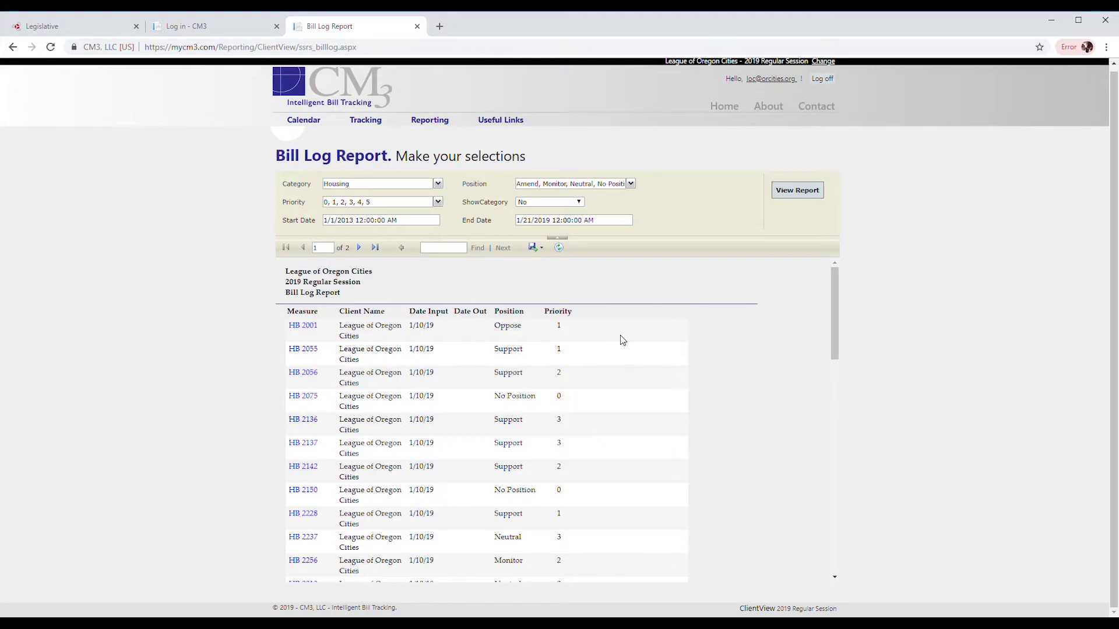
scroll(623, 342, "down", 3)
scroll(622, 343, "down", 10)
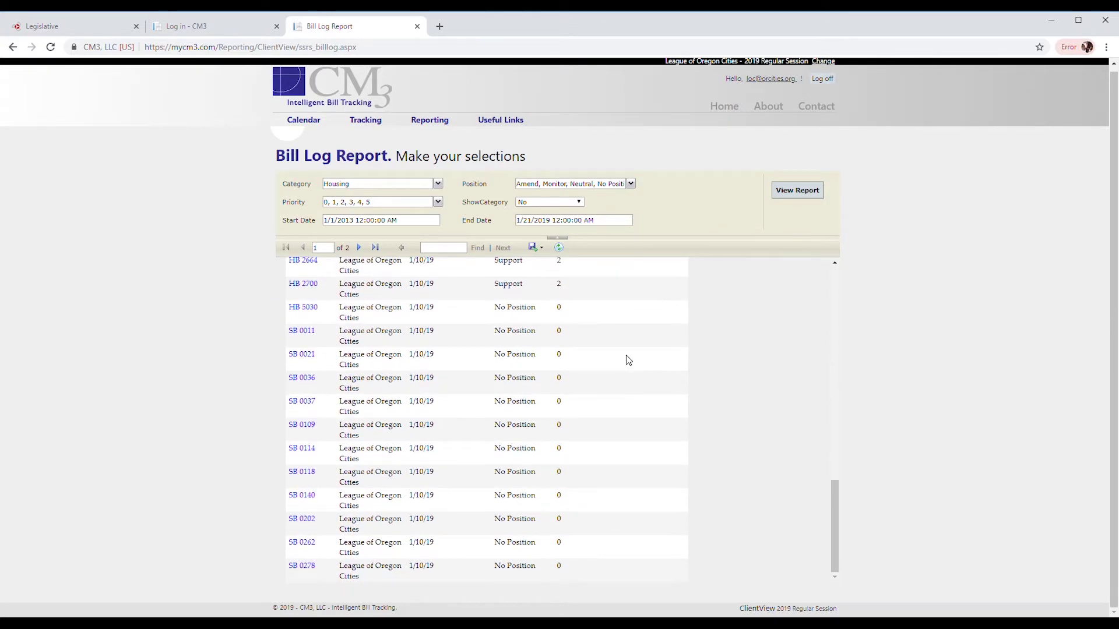
scroll(631, 361, "up", 13)
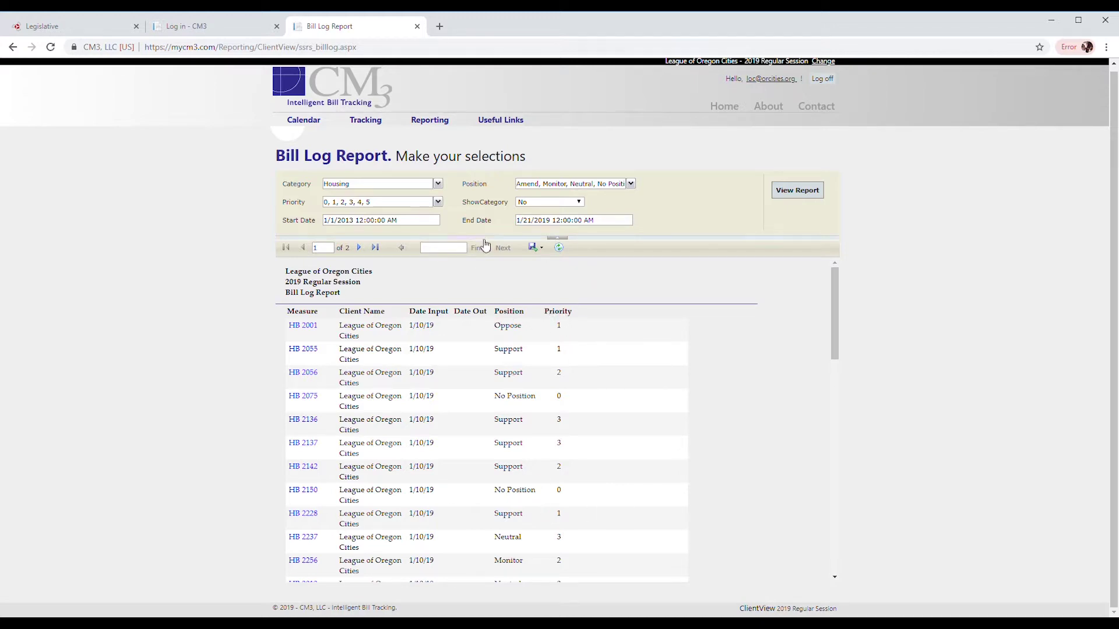
Step: Check the export formats offered for the Bill Log report, including PDF, and open the Full Bill Summary report
left_click(533, 248)
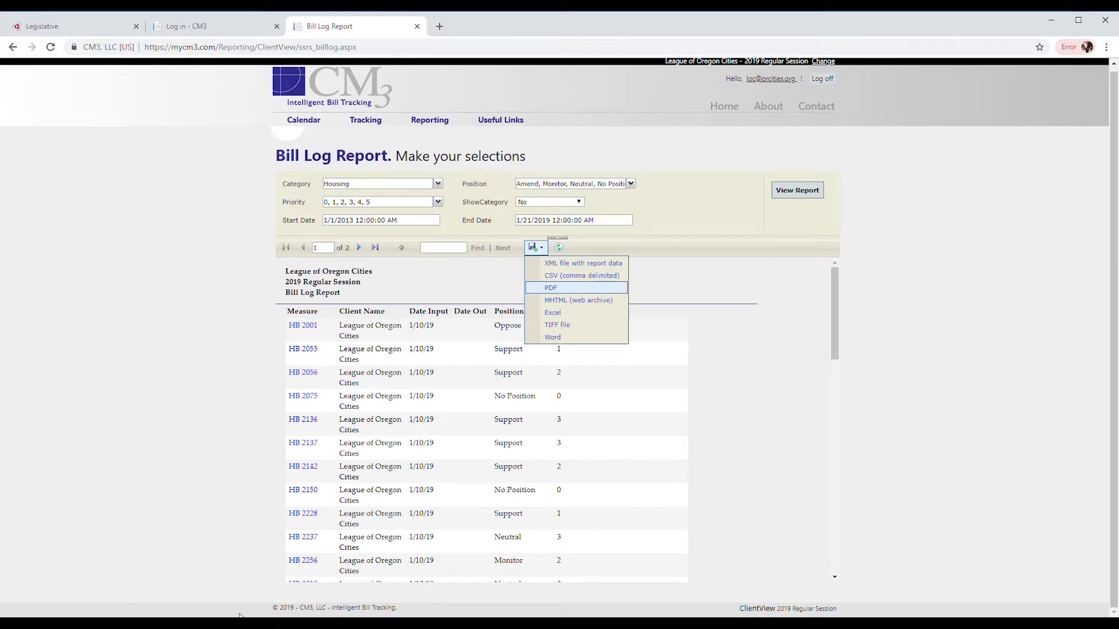
mouse_move(420, 116)
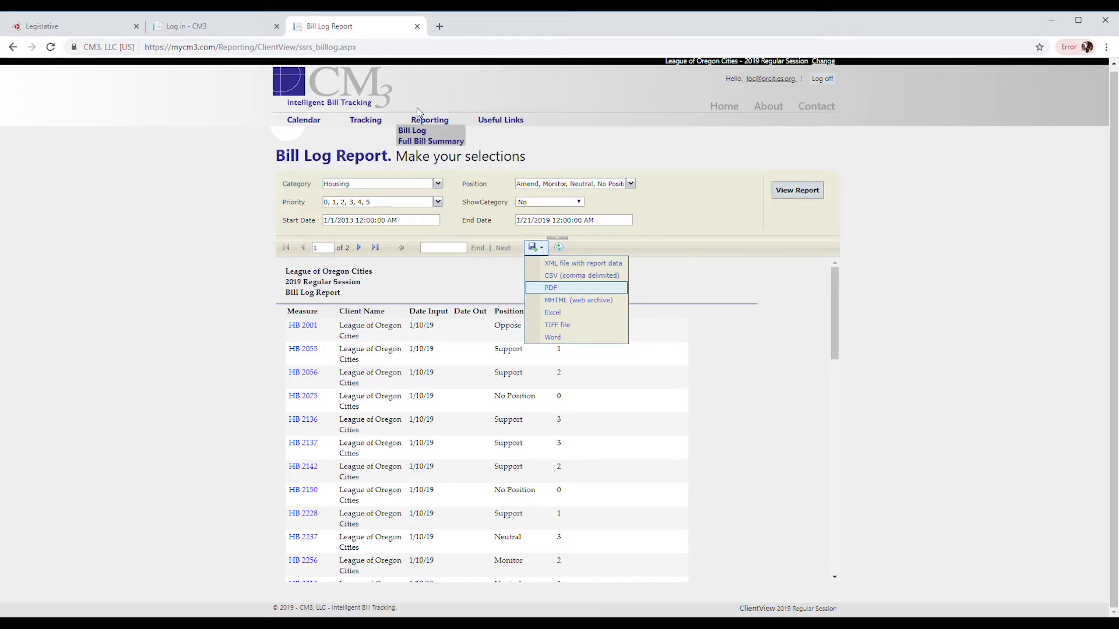
left_click(433, 143)
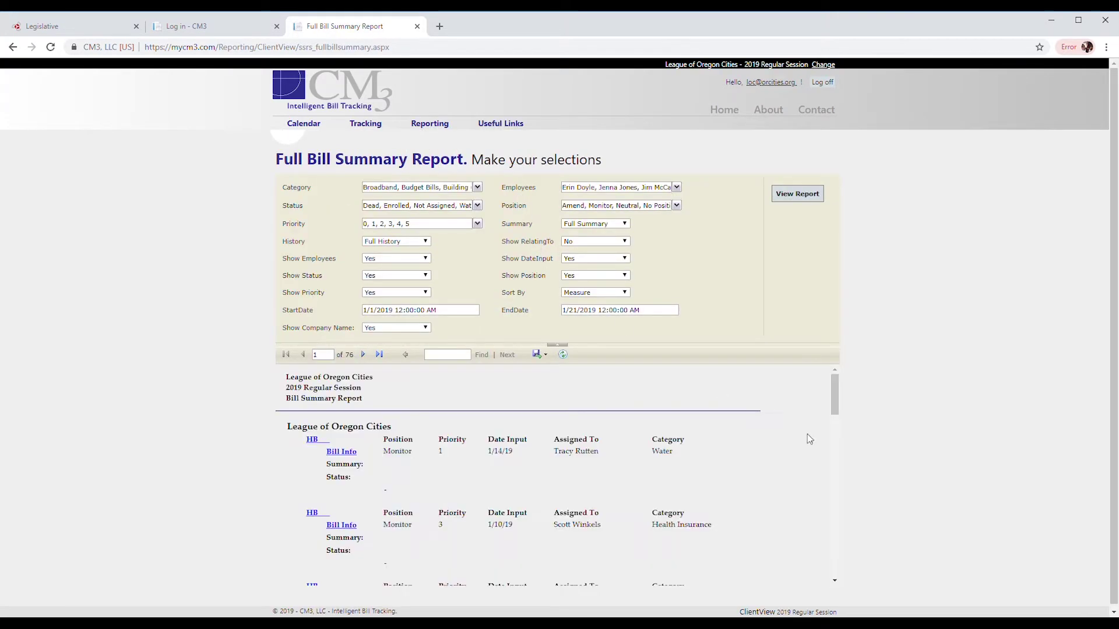
Step: Examine the first HB 2001 entry in the Full Bill Summary report, including its summary text, position, assigned employee and category
scroll(681, 387, "down", 5)
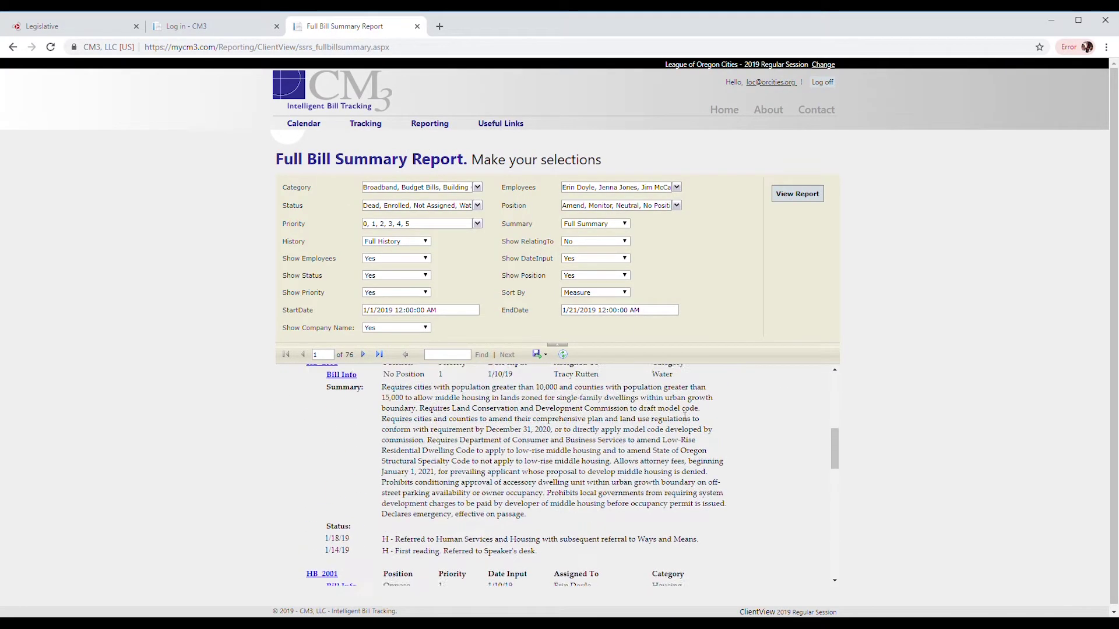
scroll(630, 384, "down", 1)
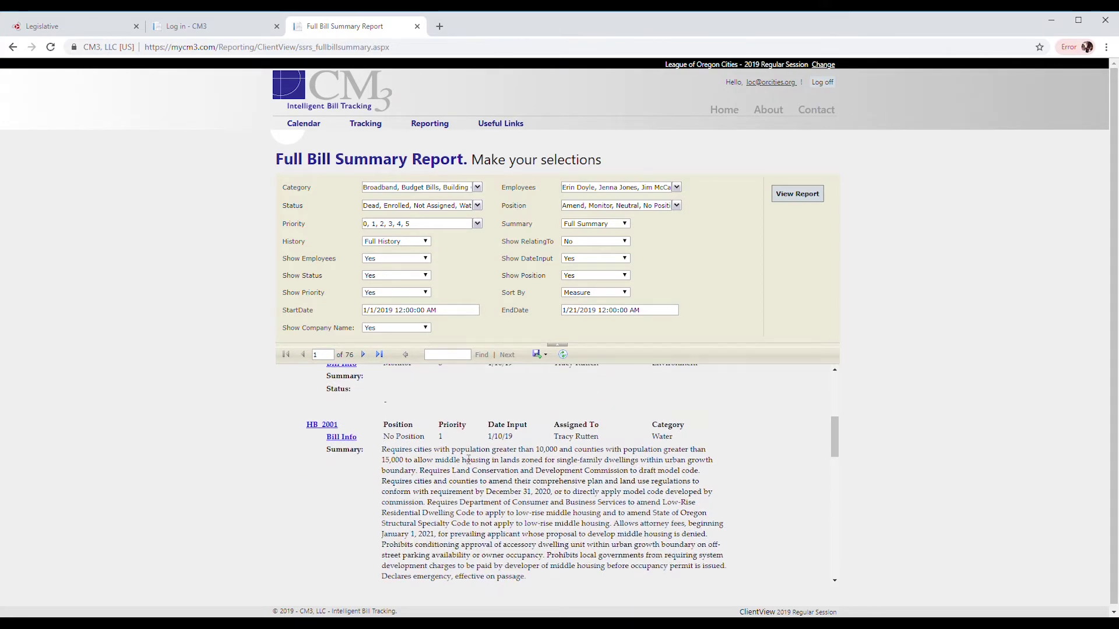
scroll(468, 459, "down", 1)
left_click_drag(381, 391, 490, 533)
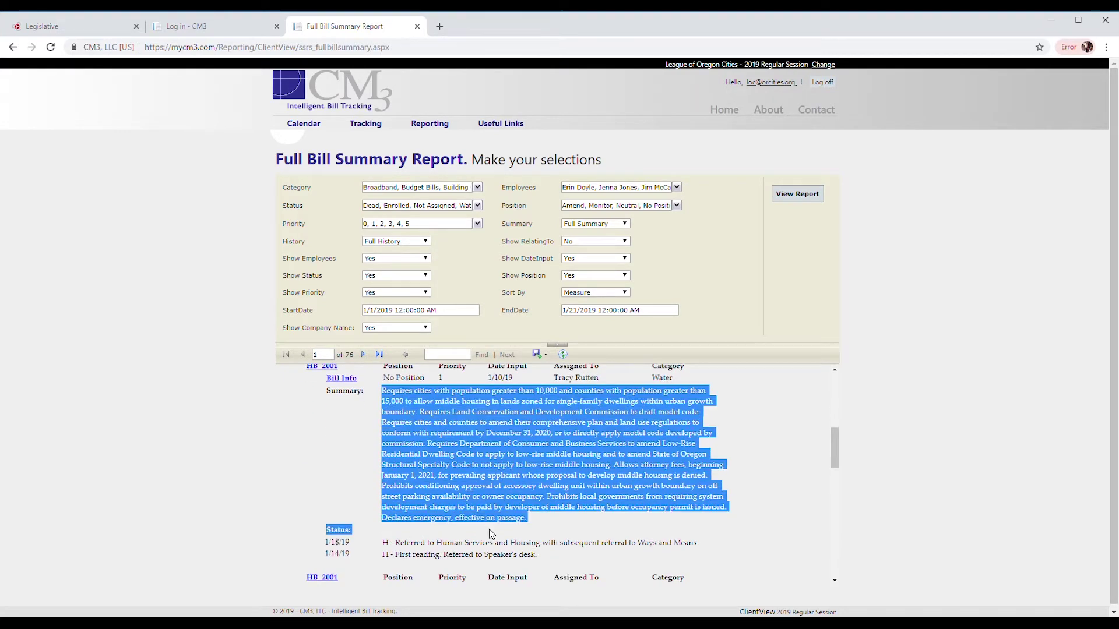
scroll(375, 437, "up", 1)
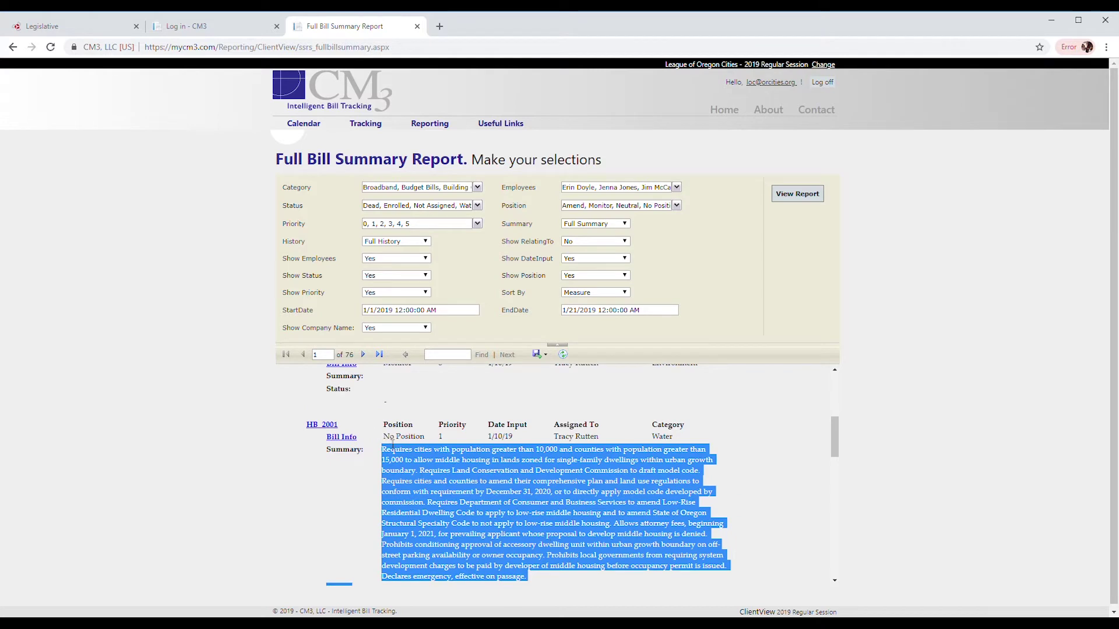
left_click_drag(392, 446, 445, 451)
left_click(592, 442)
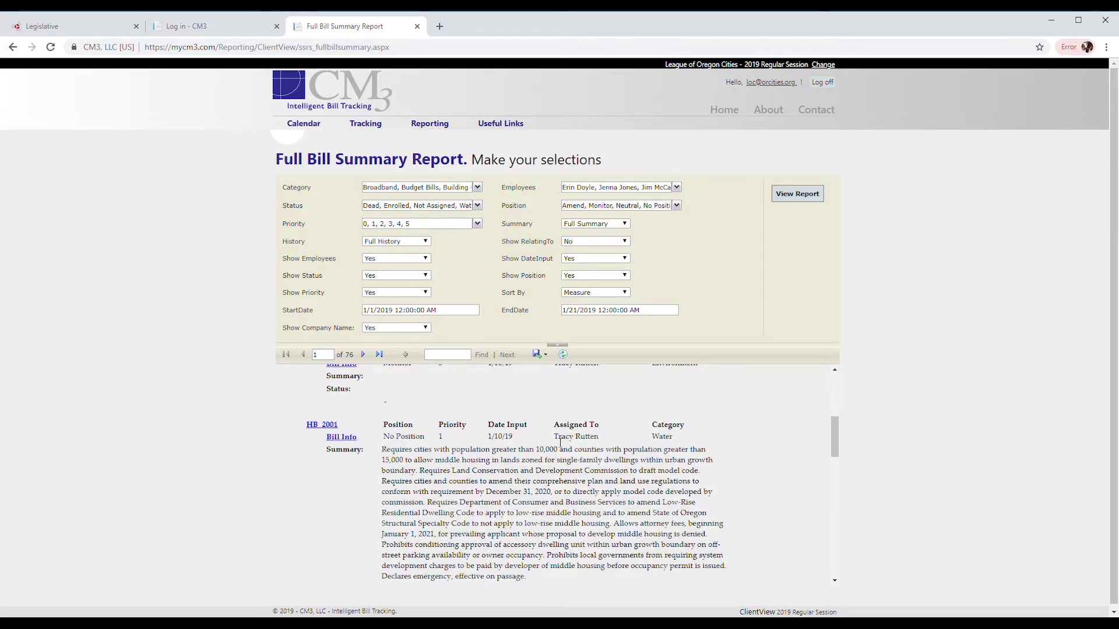
left_click_drag(554, 441, 599, 441)
left_click(666, 442)
scroll(664, 441, "down", 2)
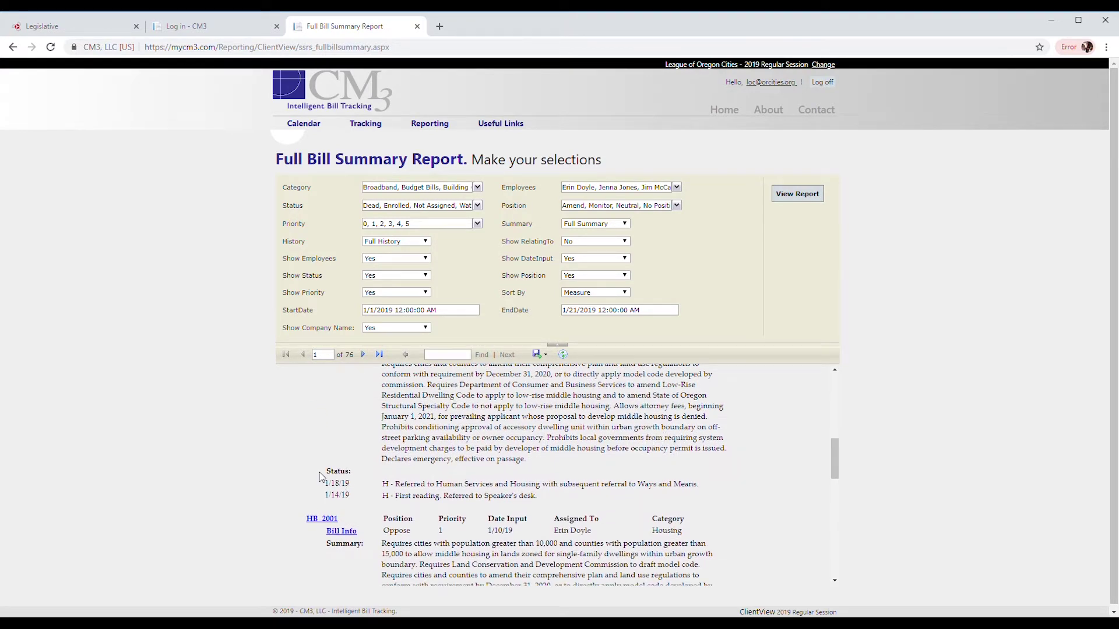
Step: Review the status history of the HB 2001 entries, including the first reading and committee referral
left_click_drag(325, 471, 356, 477)
scroll(366, 499, "down", 1)
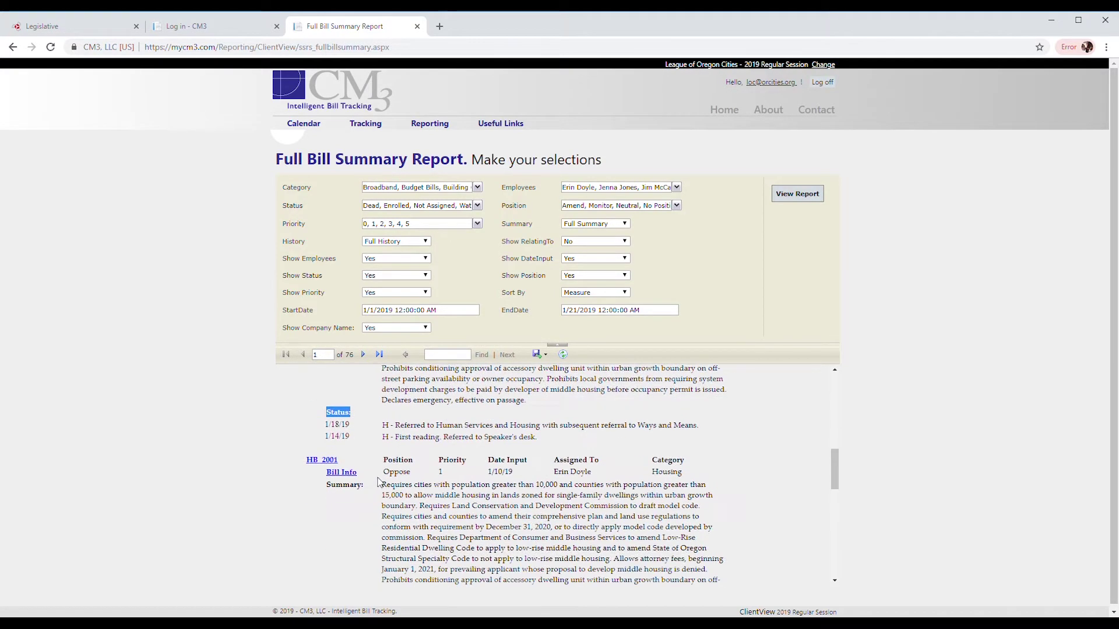
left_click_drag(401, 442, 464, 445)
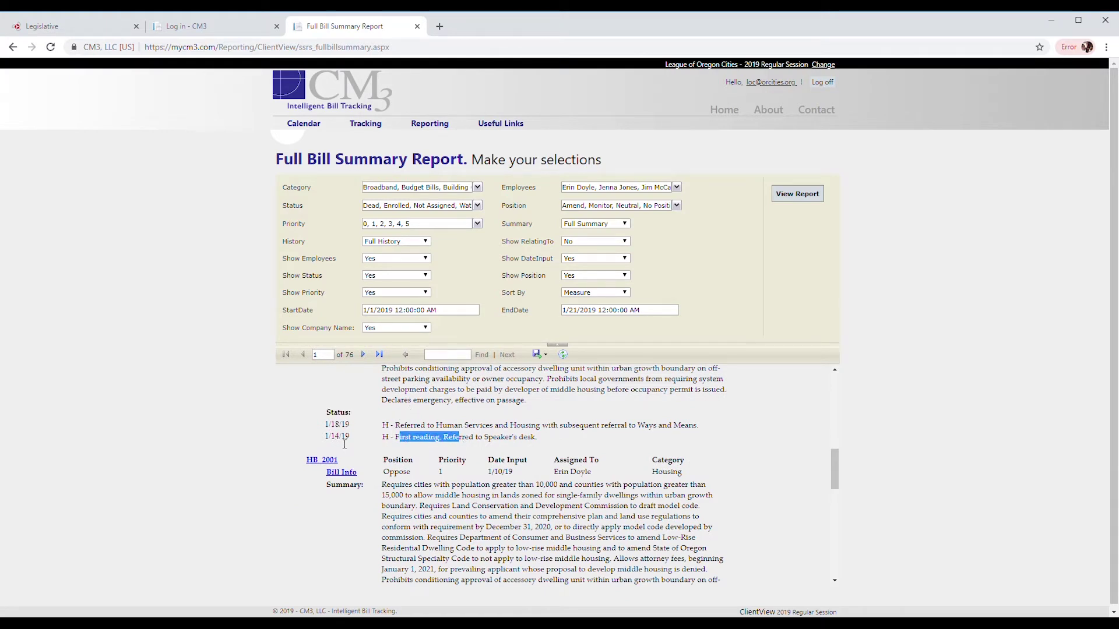
left_click(410, 452)
scroll(434, 457, "down", 10)
scroll(446, 465, "up", 5)
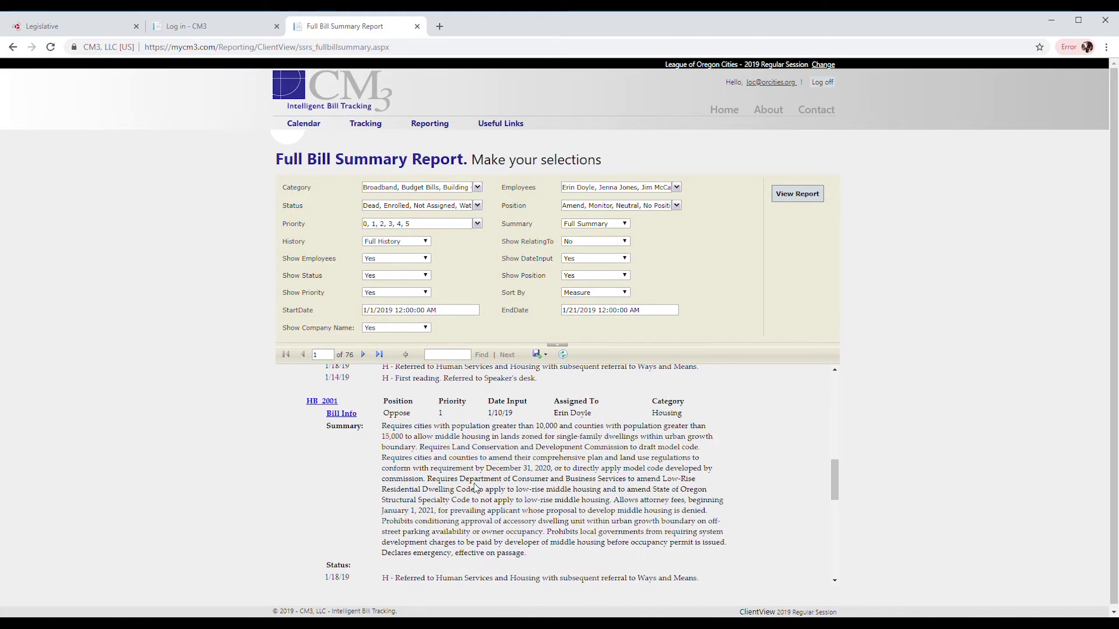
scroll(391, 441, "down", 2)
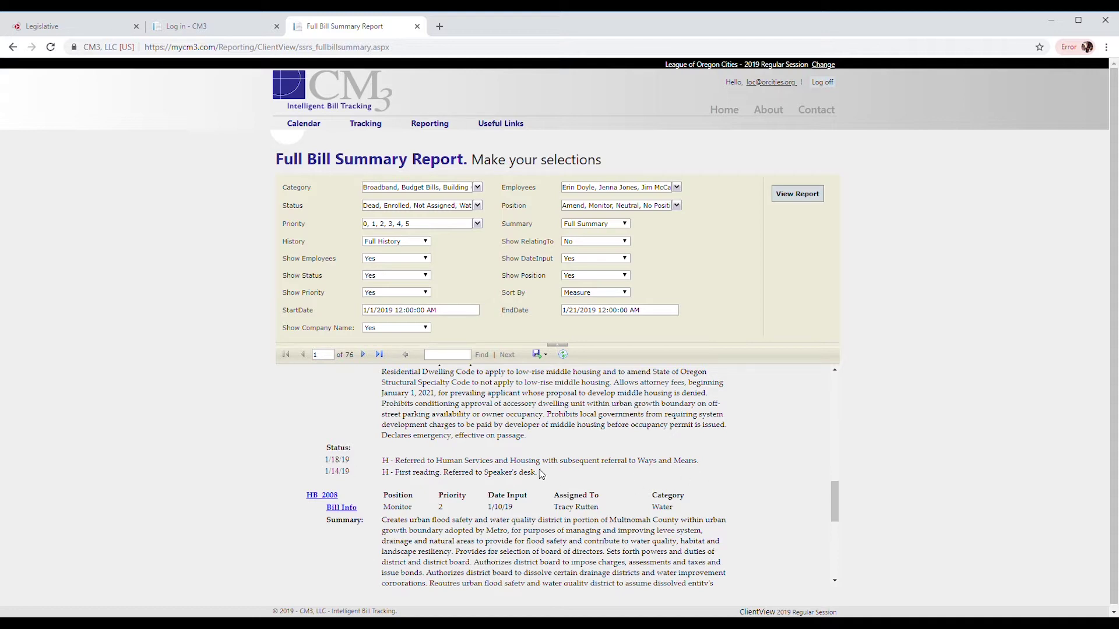
Step: Limit the Full Bill Summary report to the first employee in the list, run it, and look through that employee's bills
left_click(478, 189)
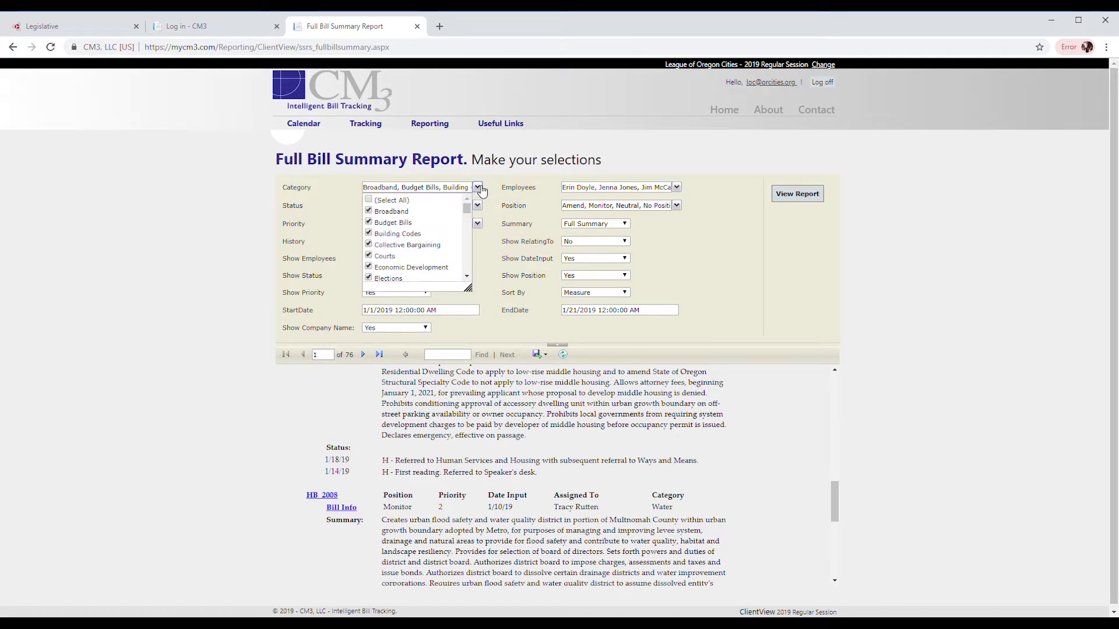
left_click(478, 188)
left_click(677, 187)
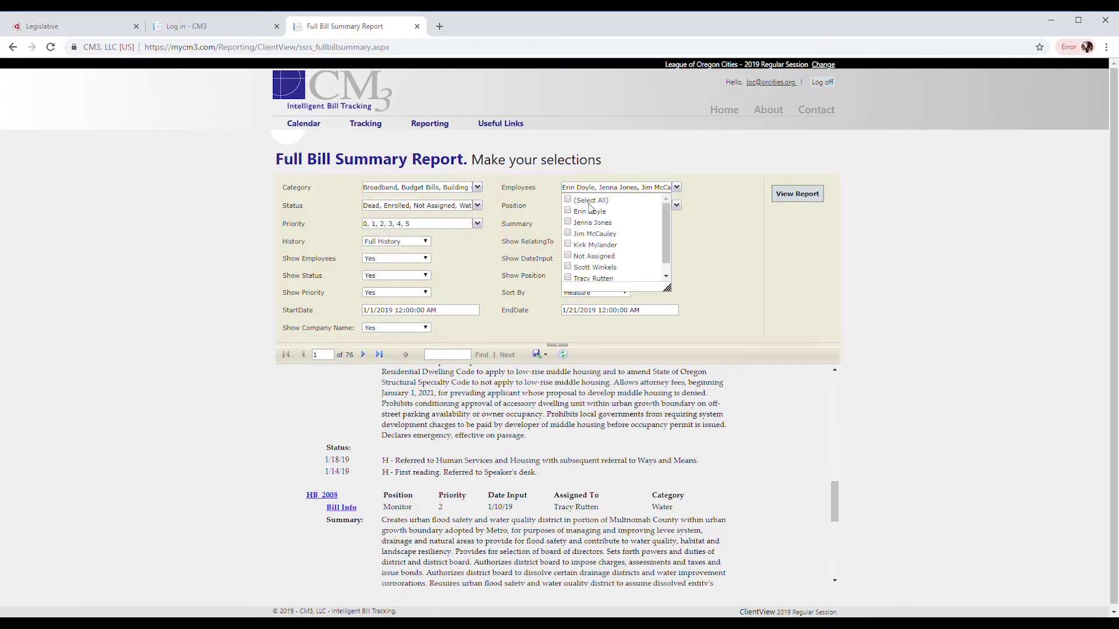
scroll(606, 236, "down", 2)
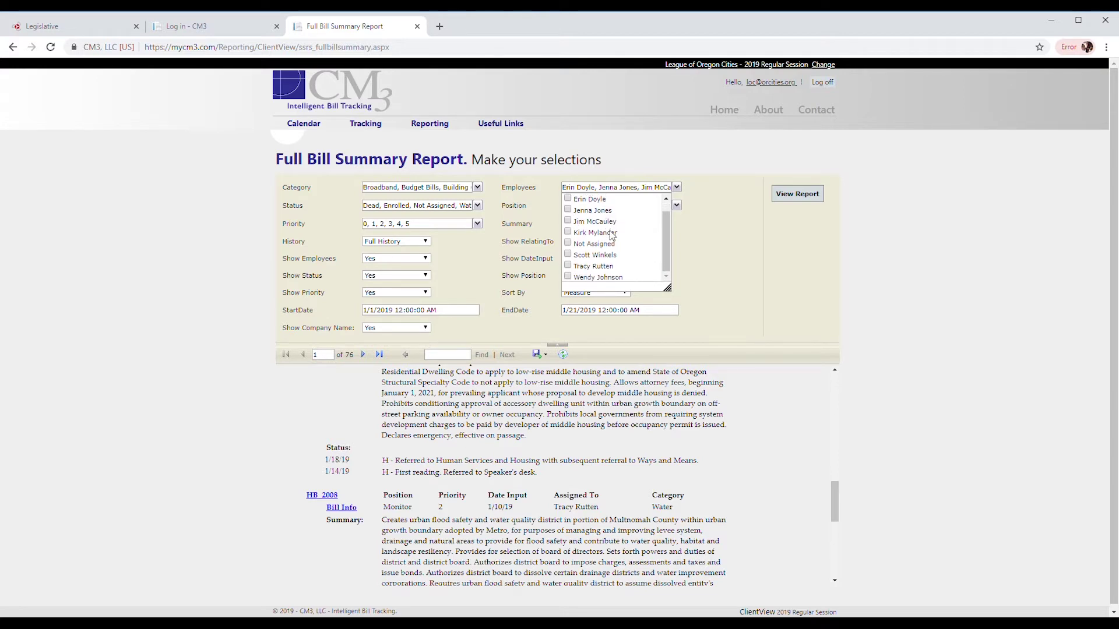
left_click(677, 184)
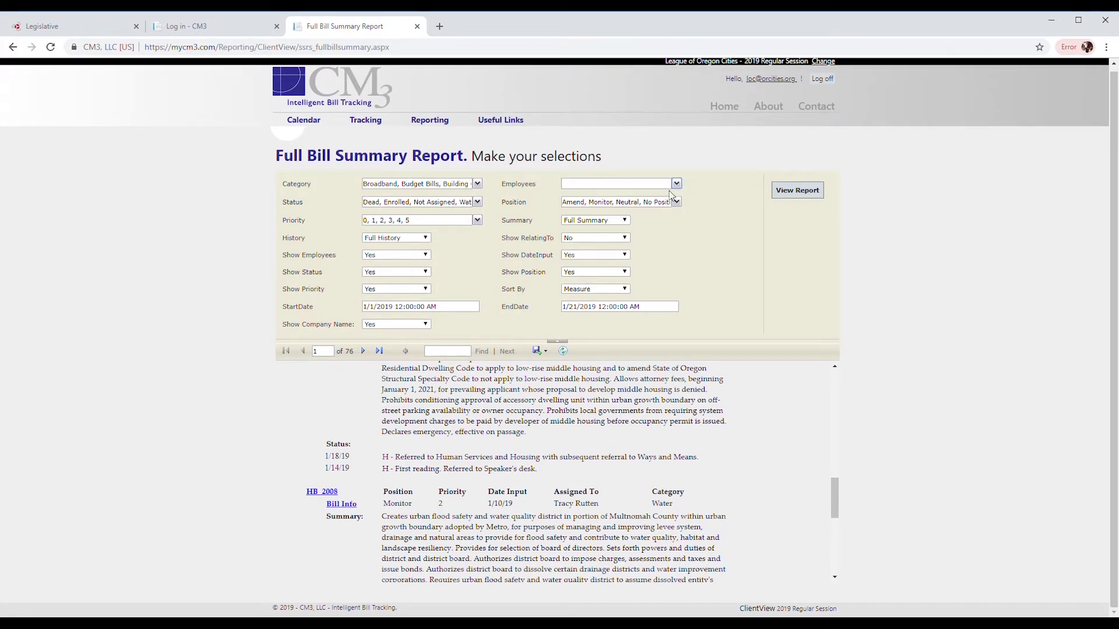
left_click(569, 196)
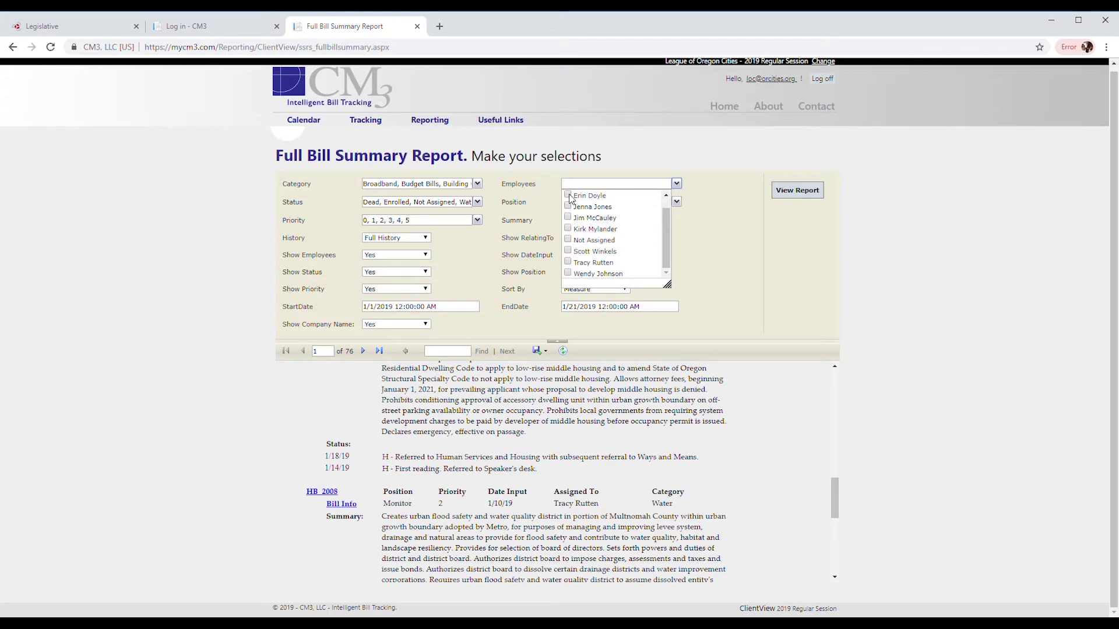
left_click(797, 194)
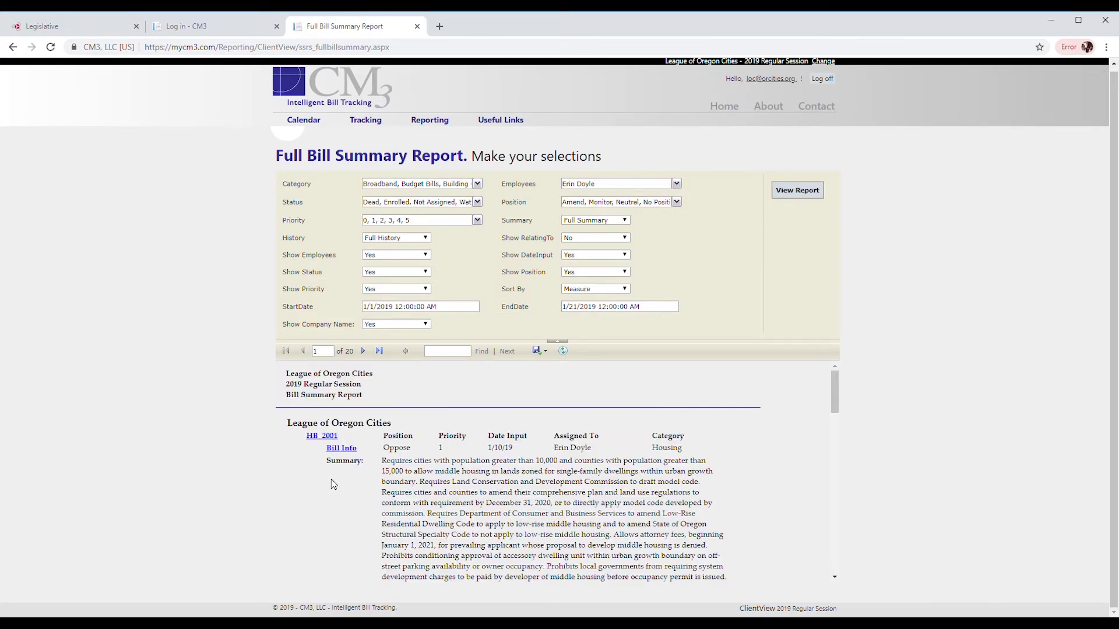
scroll(333, 480, "down", 8)
scroll(335, 485, "down", 1)
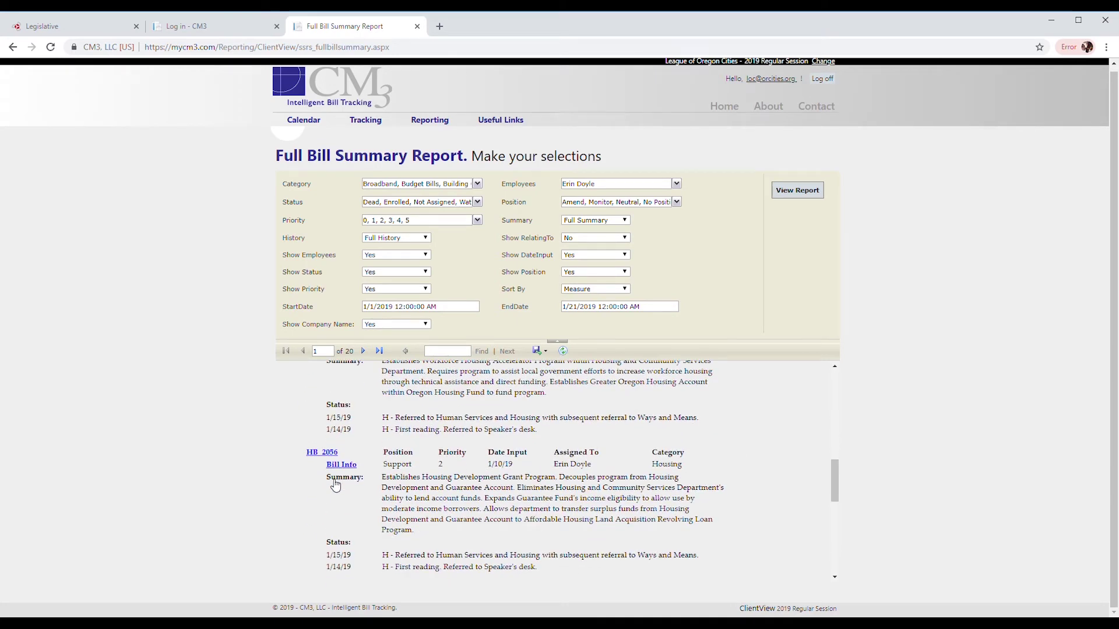
scroll(336, 485, "up", 3)
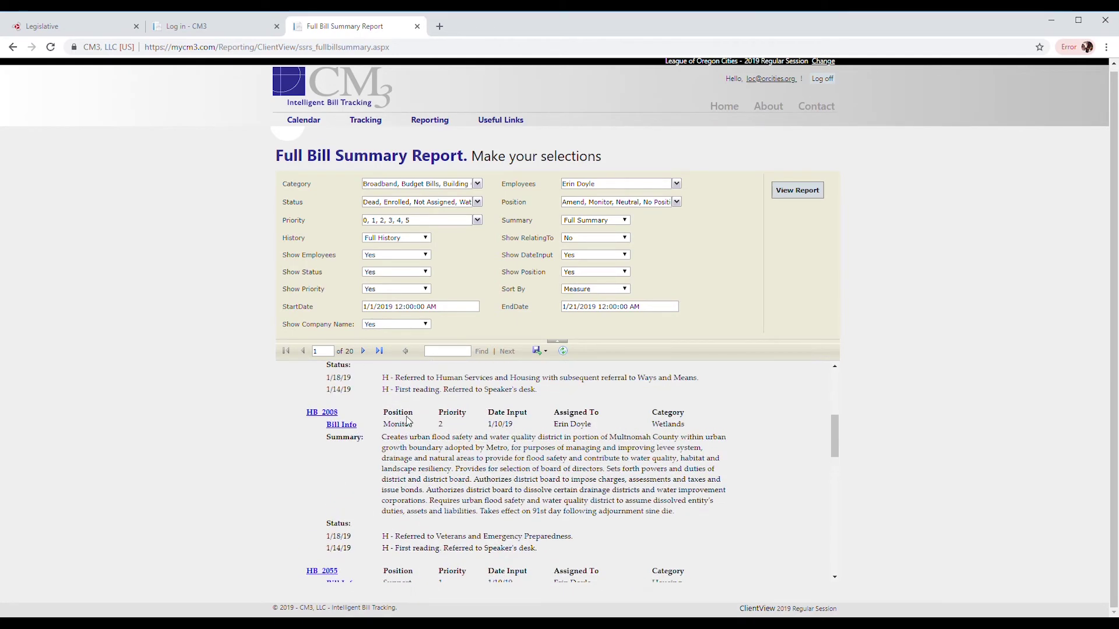
Step: Check the priority choices, set the report's summary type to Catch Line, and rerun the Full Bill Summary report
left_click(477, 220)
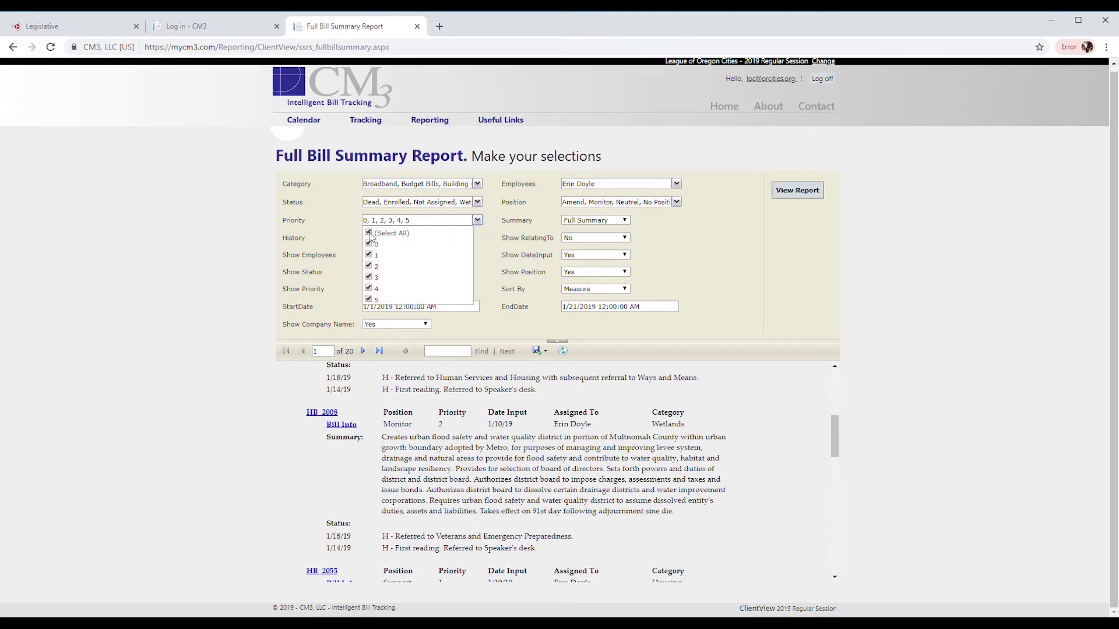
left_click(631, 222)
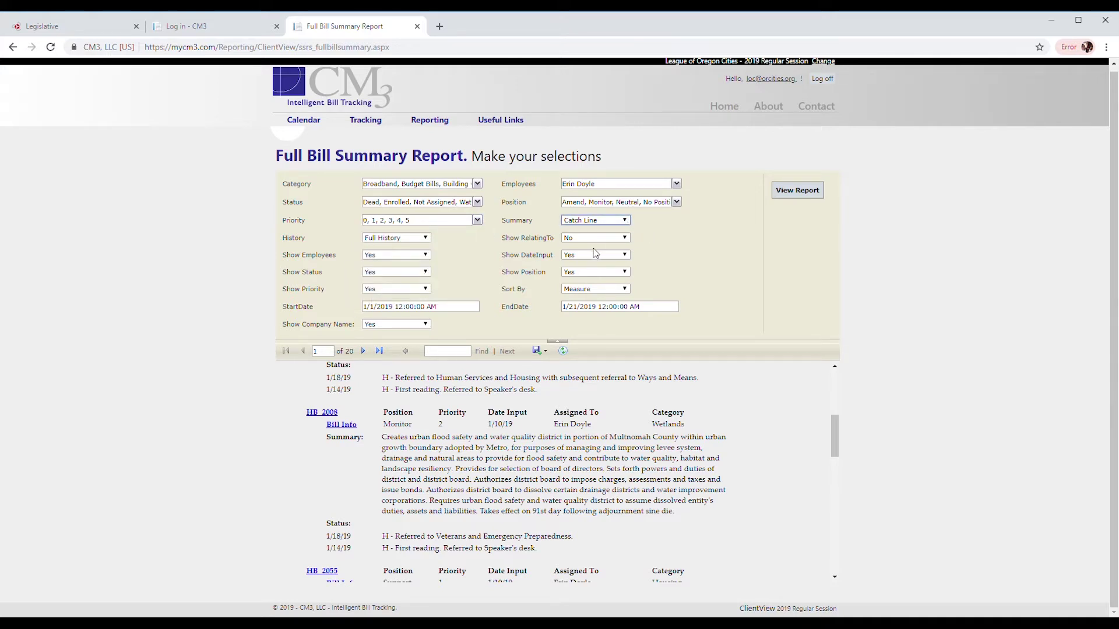
left_click(805, 199)
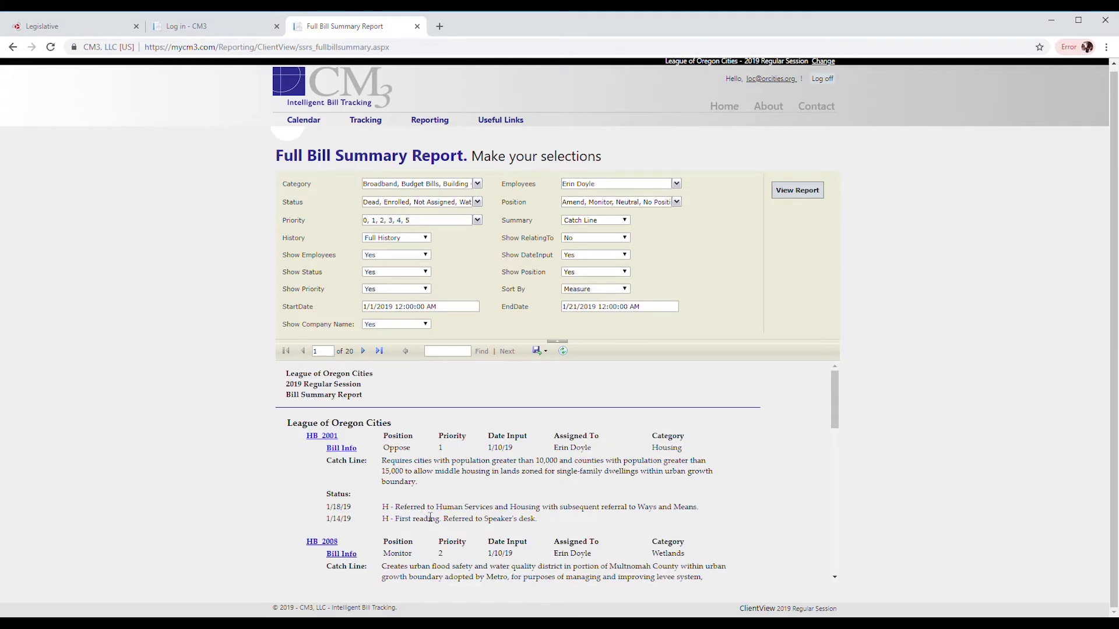
scroll(430, 517, "down", 1)
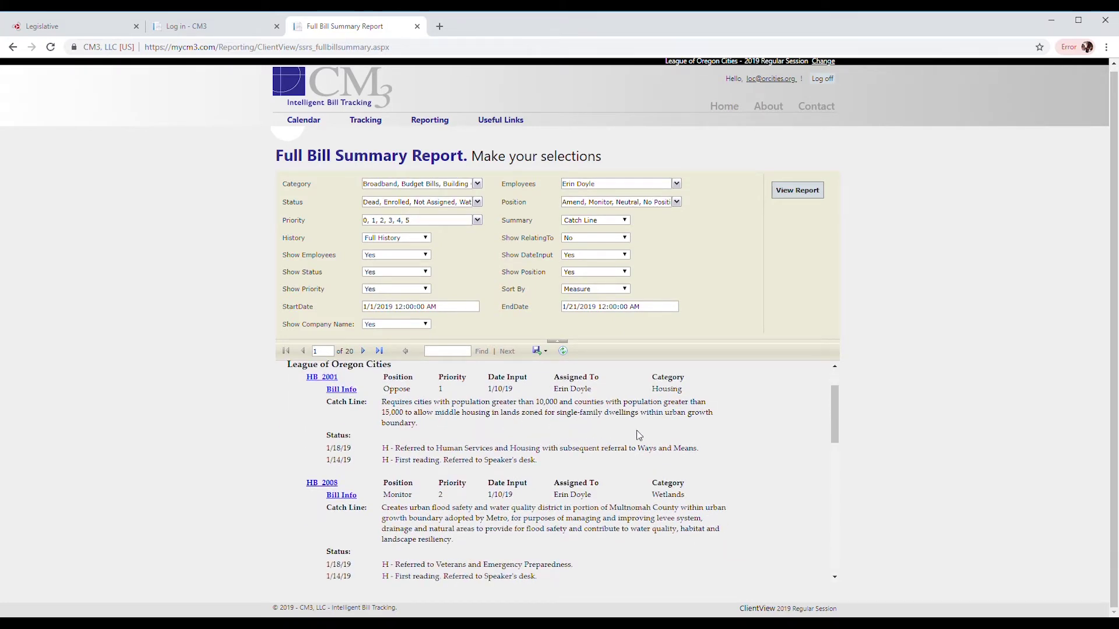
Step: Review the HB 2001 catch line and check the file formats available for exporting the report, including PDF
left_click_drag(424, 436, 386, 409)
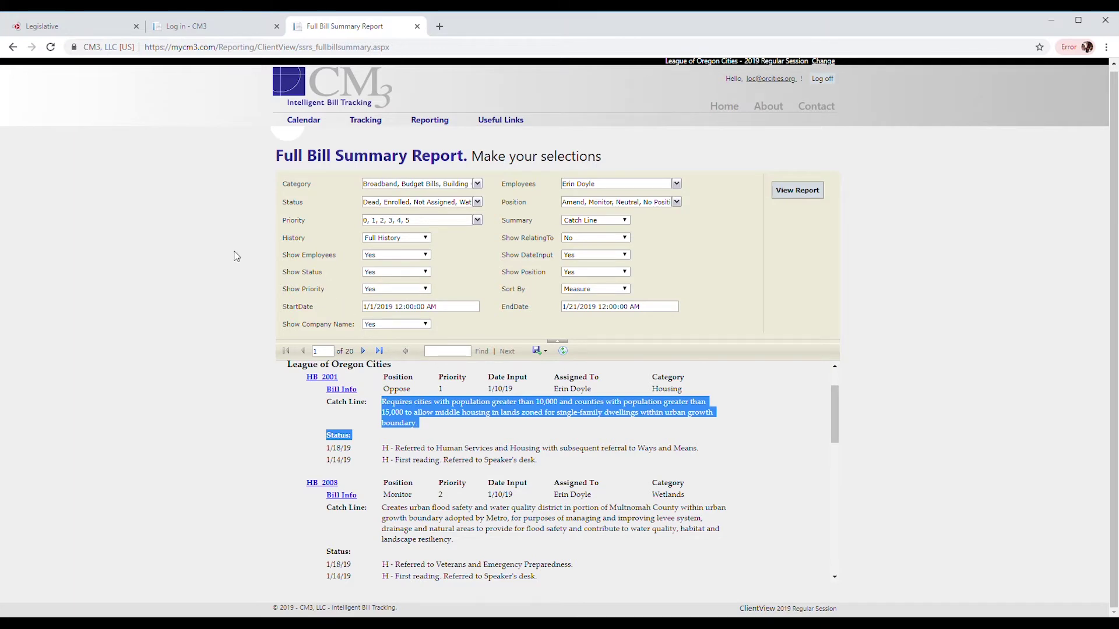
left_click(326, 456)
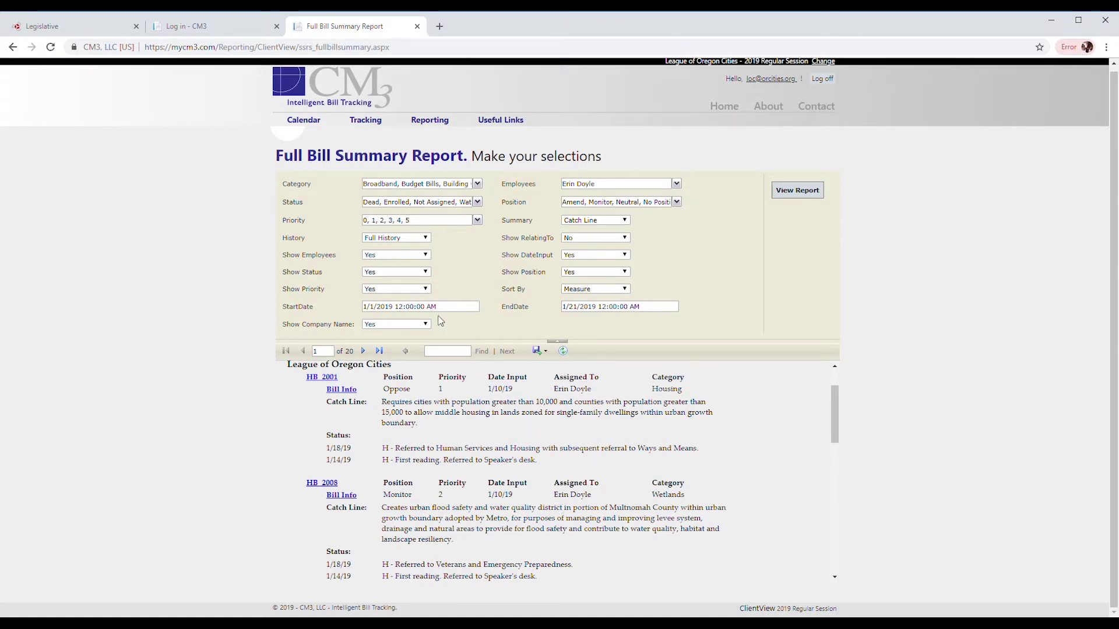
left_click(538, 352)
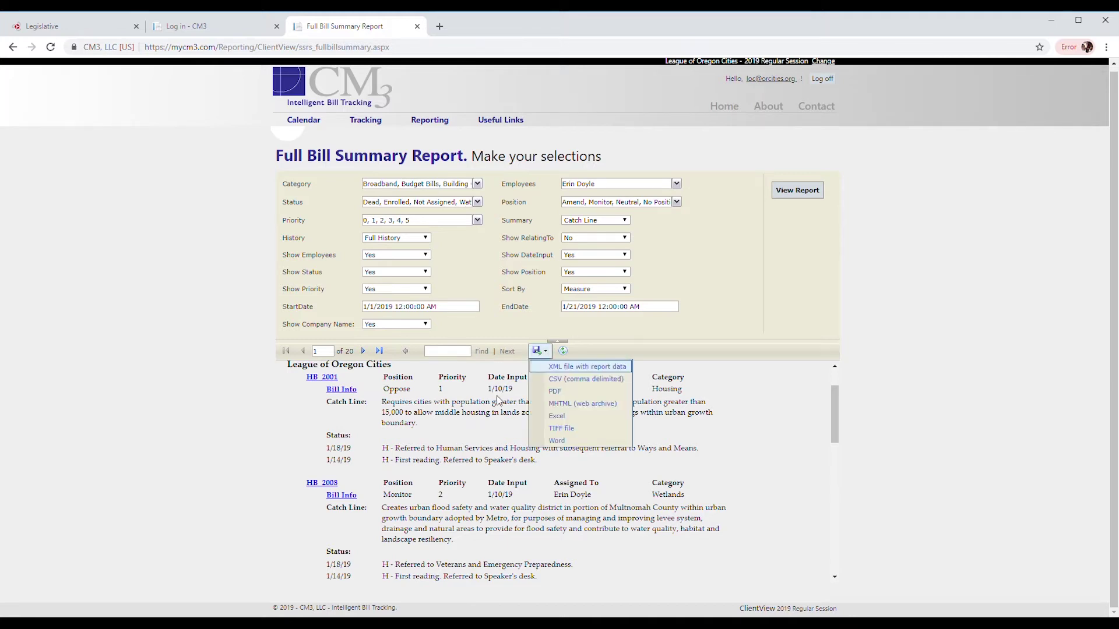
left_click(580, 399)
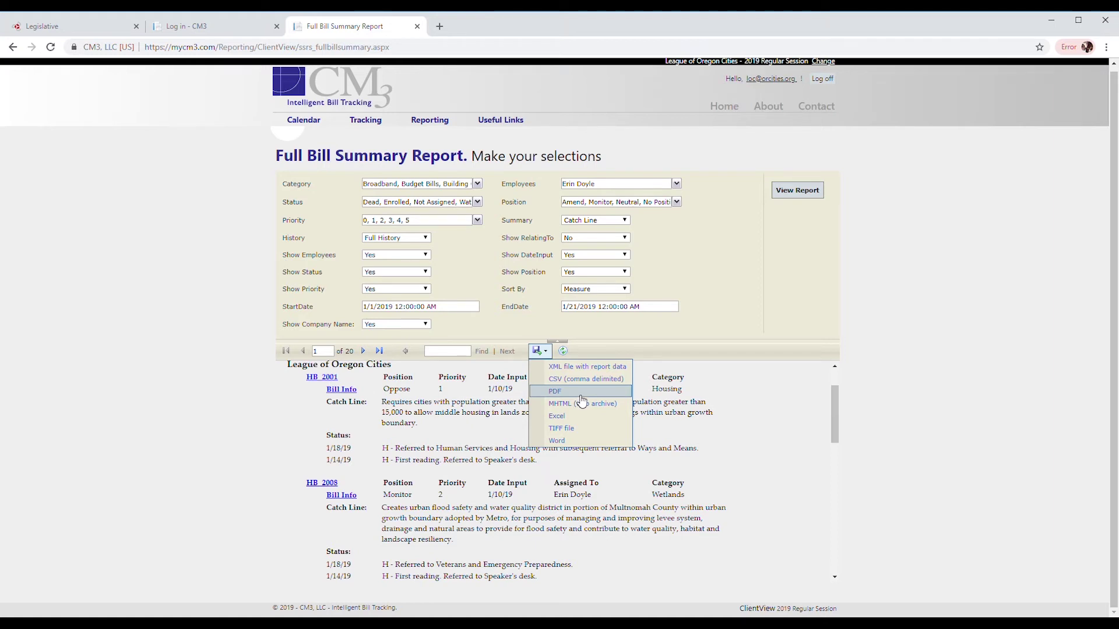
left_click(787, 308)
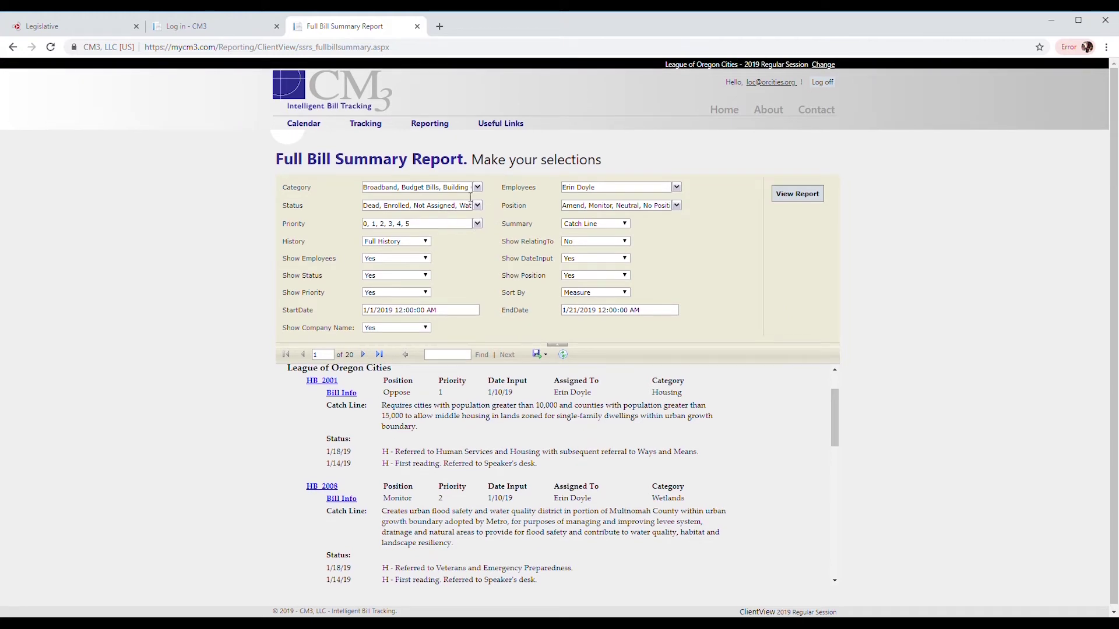
Step: Look over the useful legislative links and open the Legislative Press Releases page
mouse_move(359, 128)
mouse_move(426, 129)
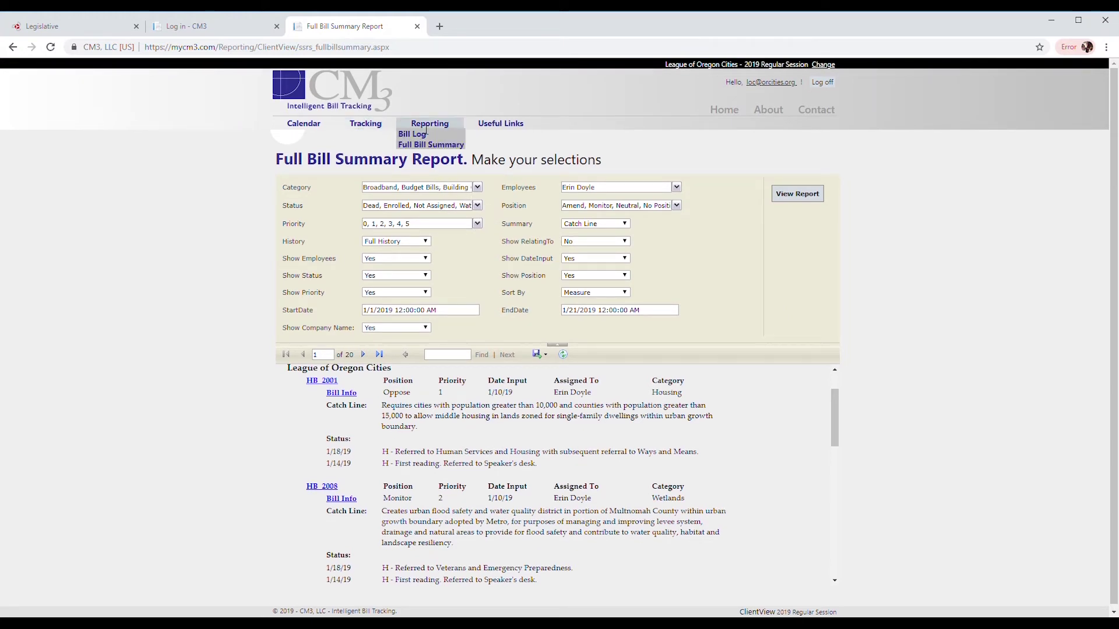
mouse_move(494, 127)
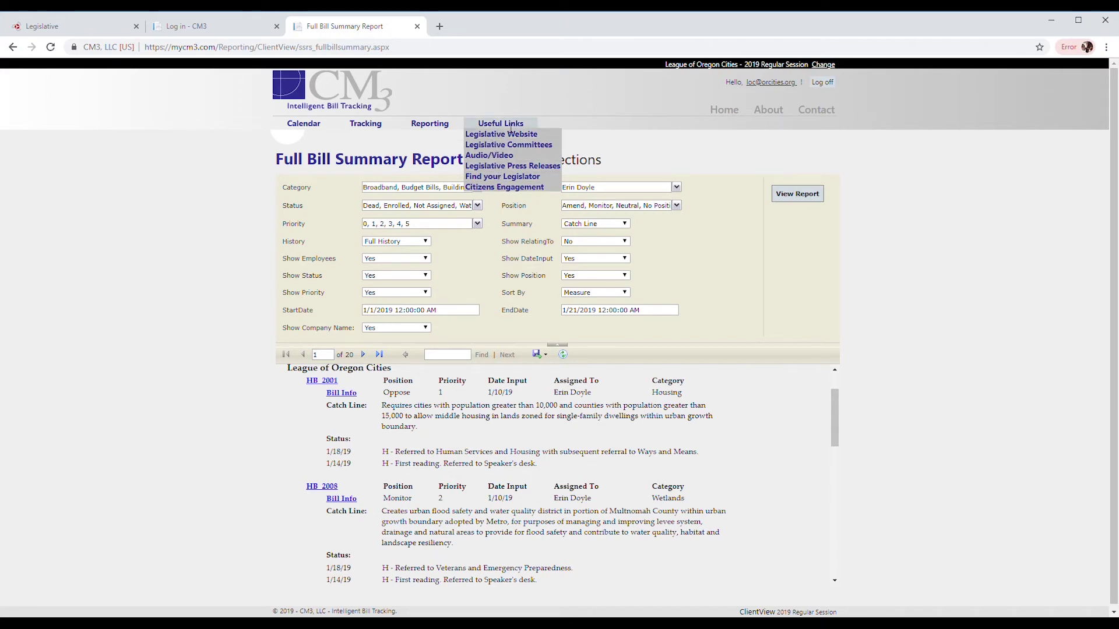
left_click(491, 175)
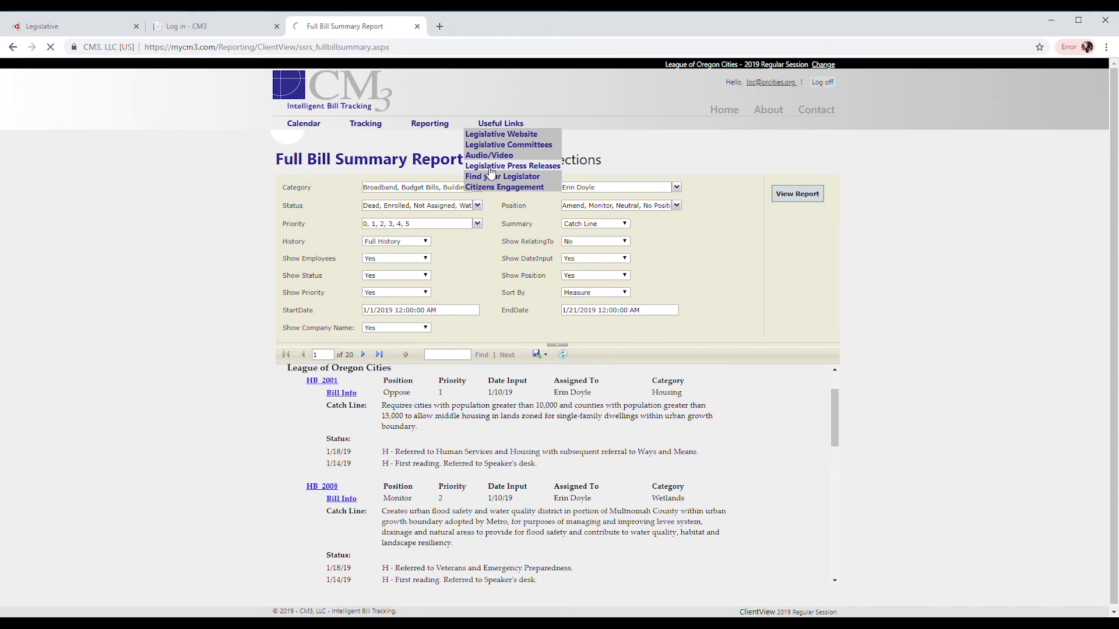